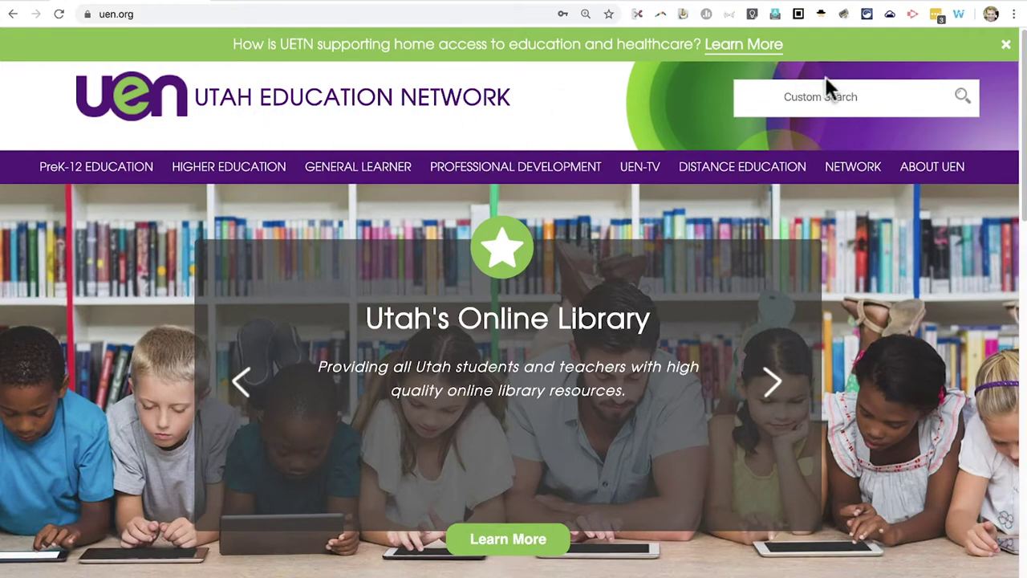
# Search the UEN site for 'k12 interactives' and open the K-12 Student Interactives result
pyautogui.click(838, 99)
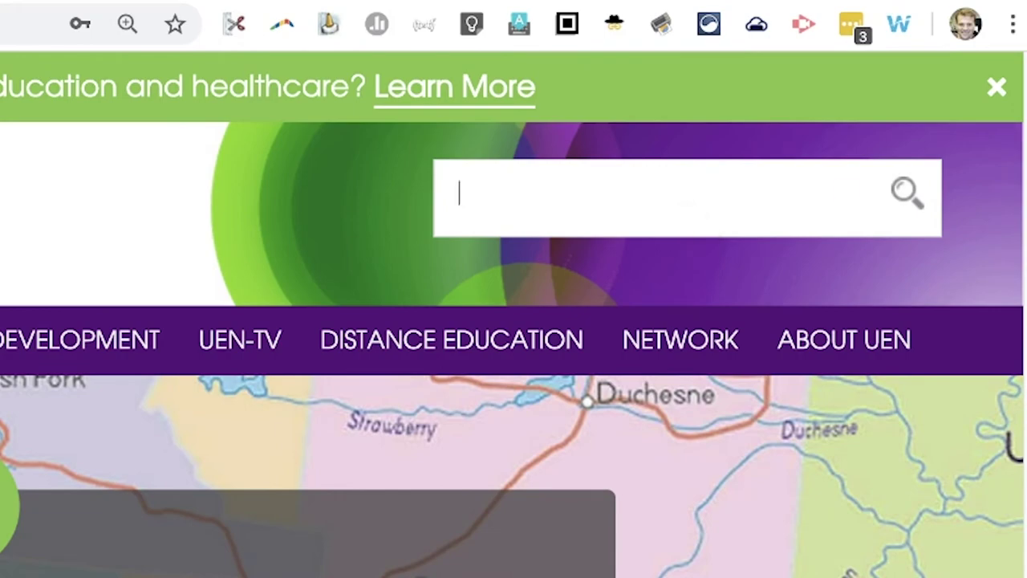
pyautogui.write('k12 int')
pyautogui.write('eractives')
pyautogui.press('Return')
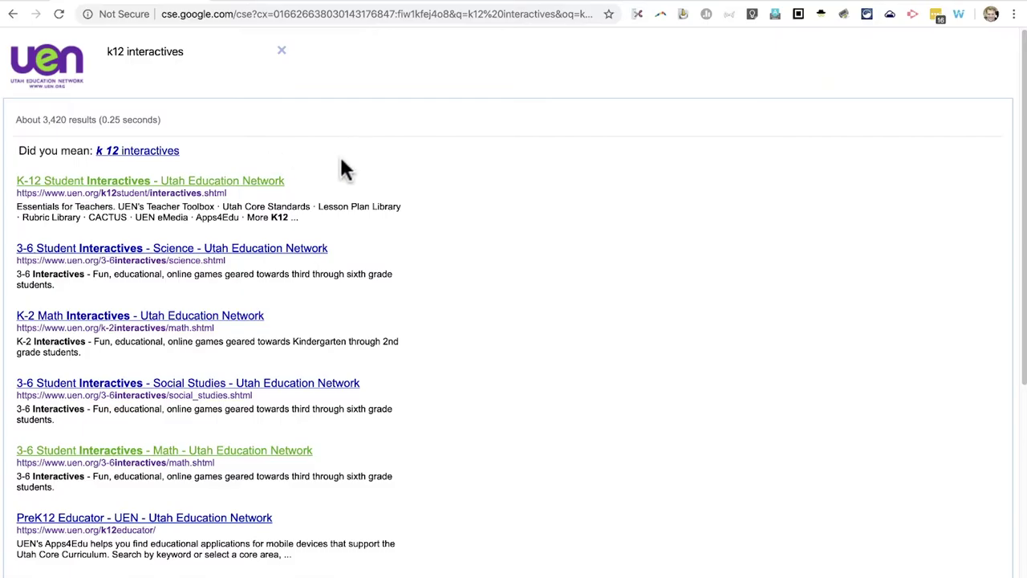
pyautogui.click(181, 191)
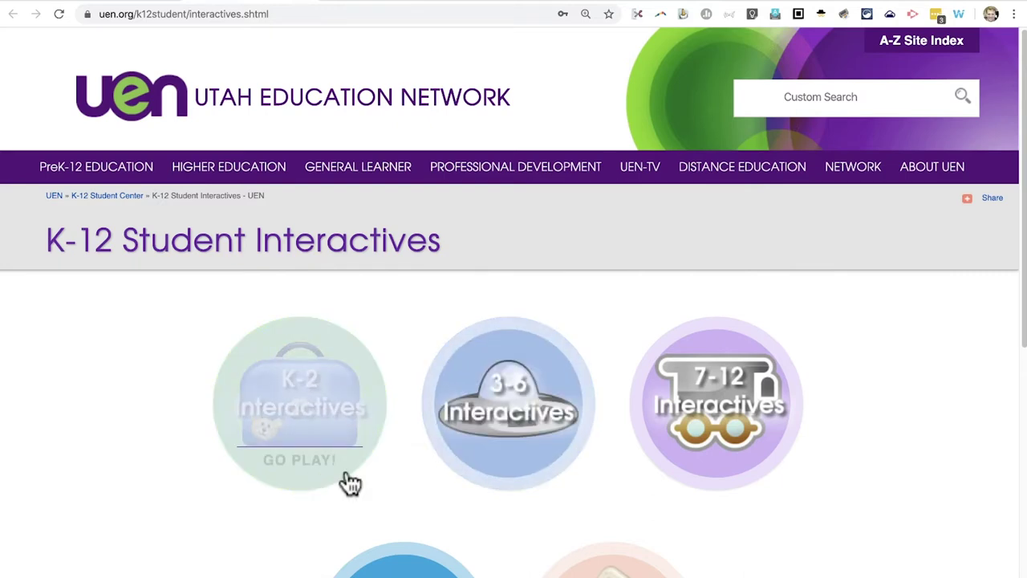
# Go to the 3-6 Science interactives and launch Interactive Weather Maker from the 4th Grade list
pyautogui.click(507, 431)
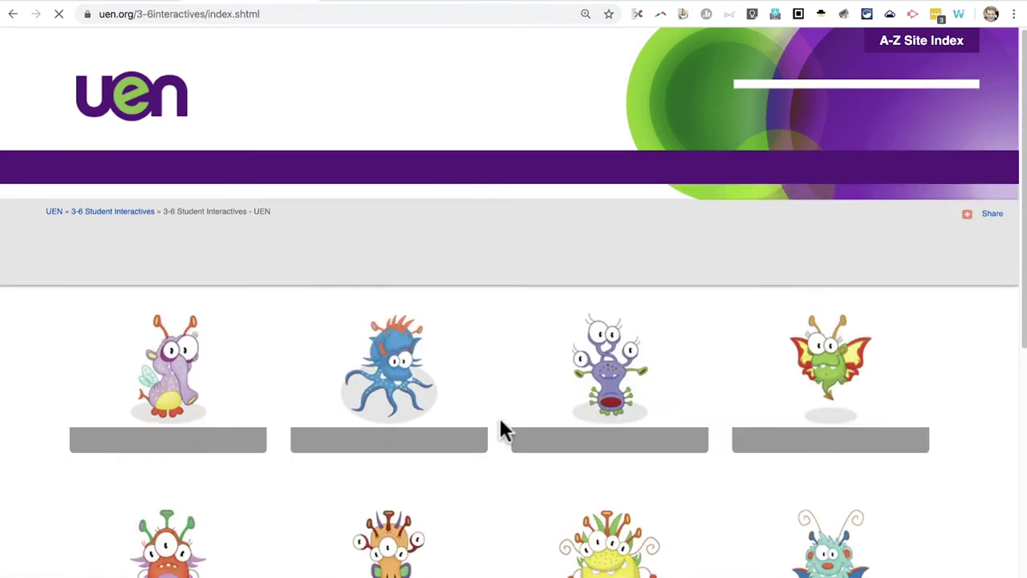
pyautogui.scroll(-2, 489, 418)
pyautogui.scroll(-1, 488, 418)
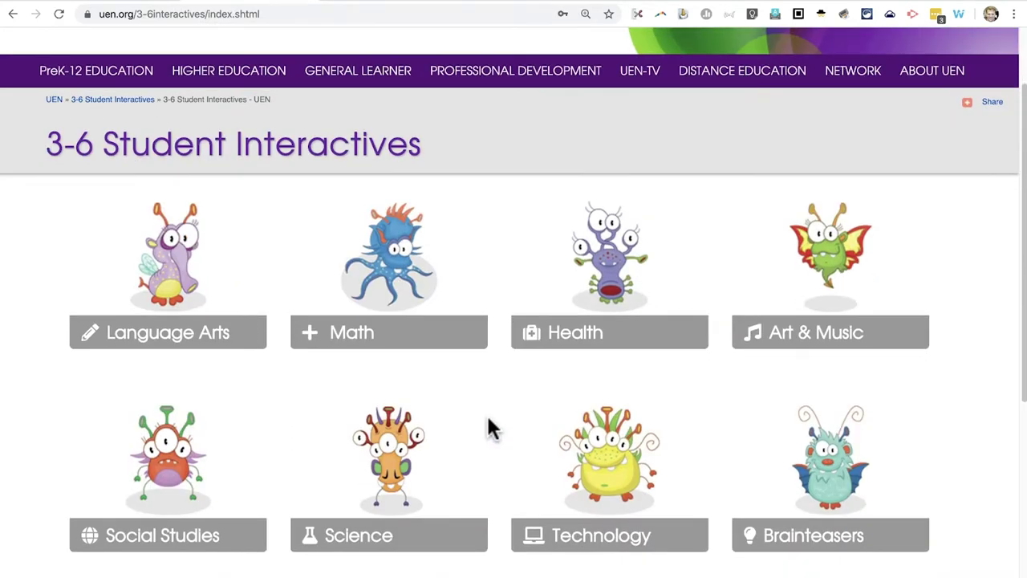
pyautogui.scroll(-3, 480, 433)
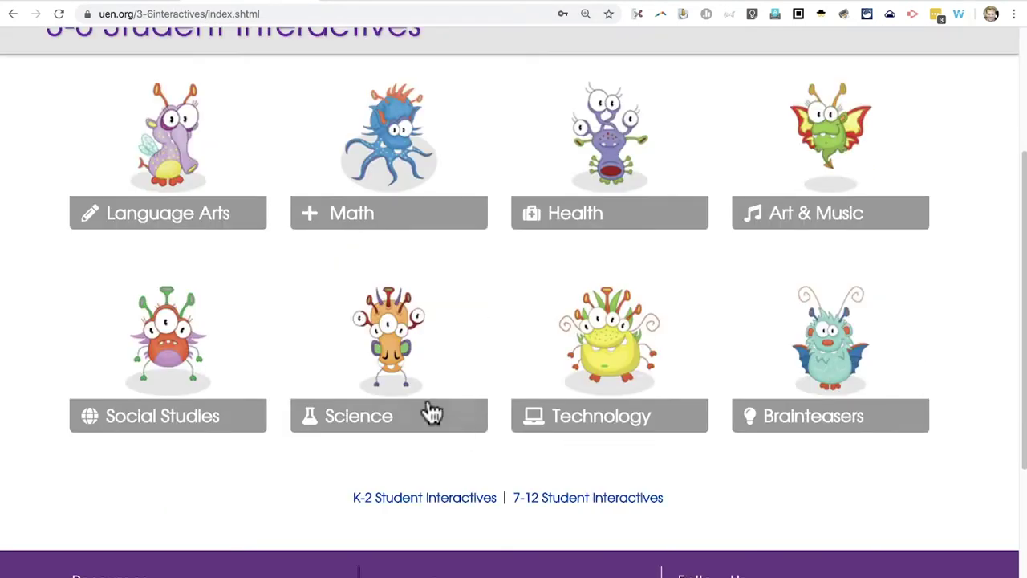
pyautogui.scroll(-10, 424, 383)
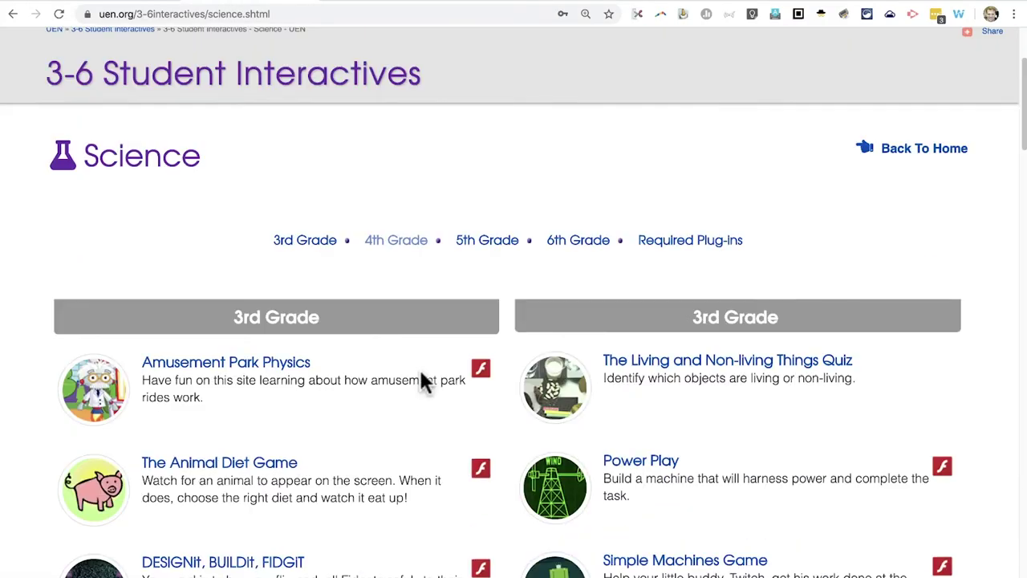
pyautogui.scroll(-6, 421, 375)
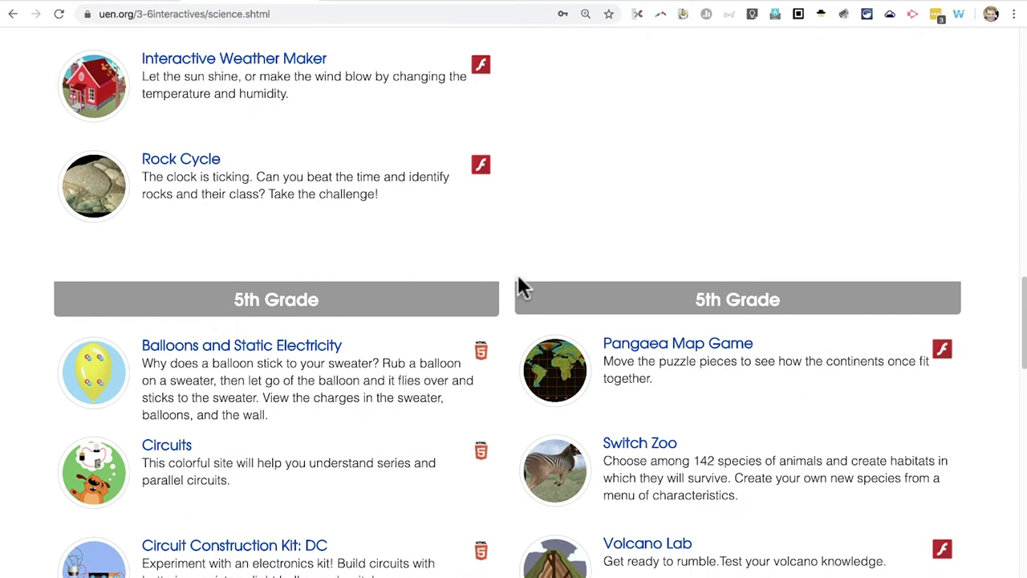
pyautogui.click(482, 171)
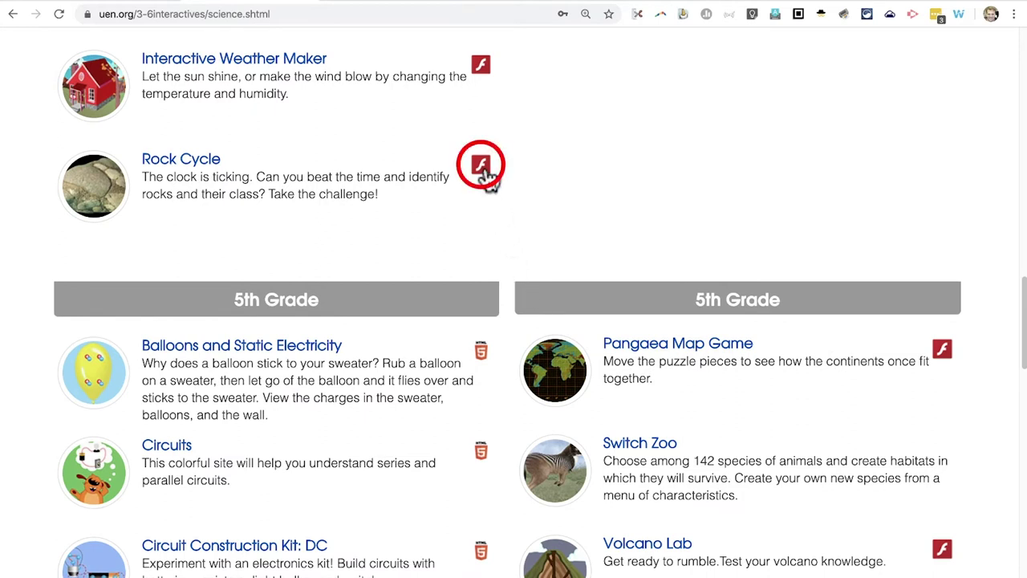
pyautogui.click(260, 58)
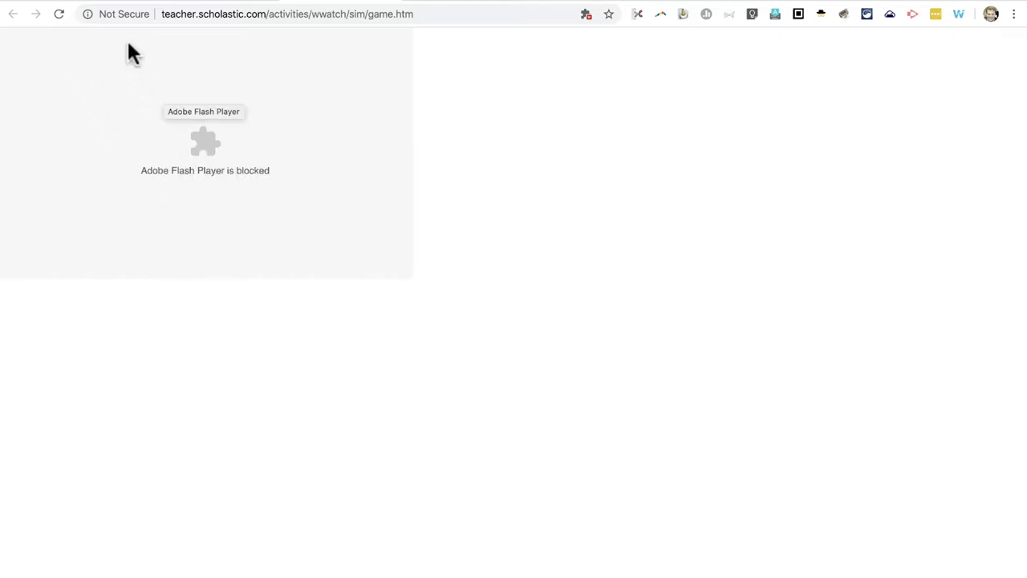
# Set Flash to Allow for teacher.scholastic.com in site settings and return to the game tab
pyautogui.click(108, 17)
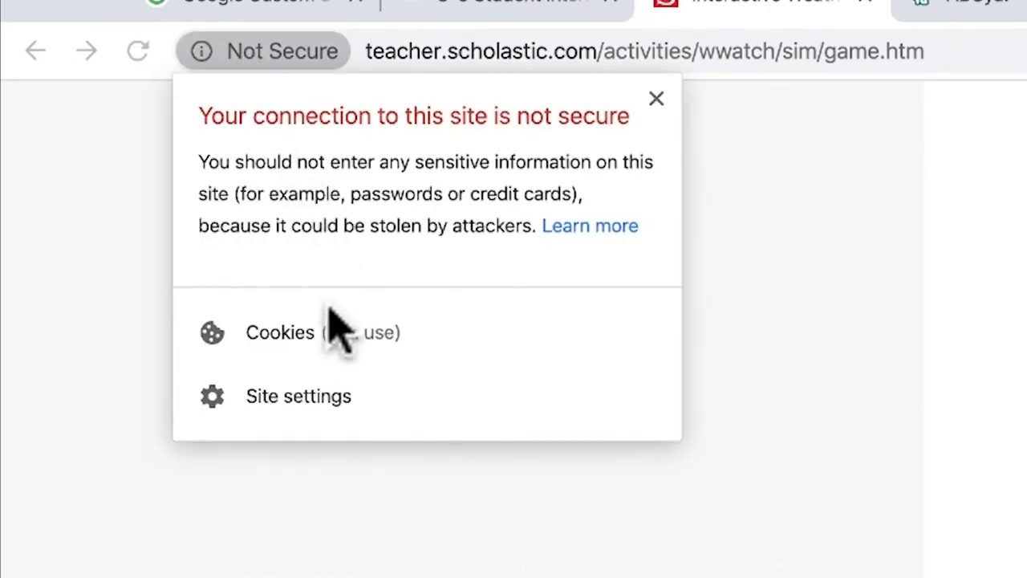
pyautogui.click(337, 396)
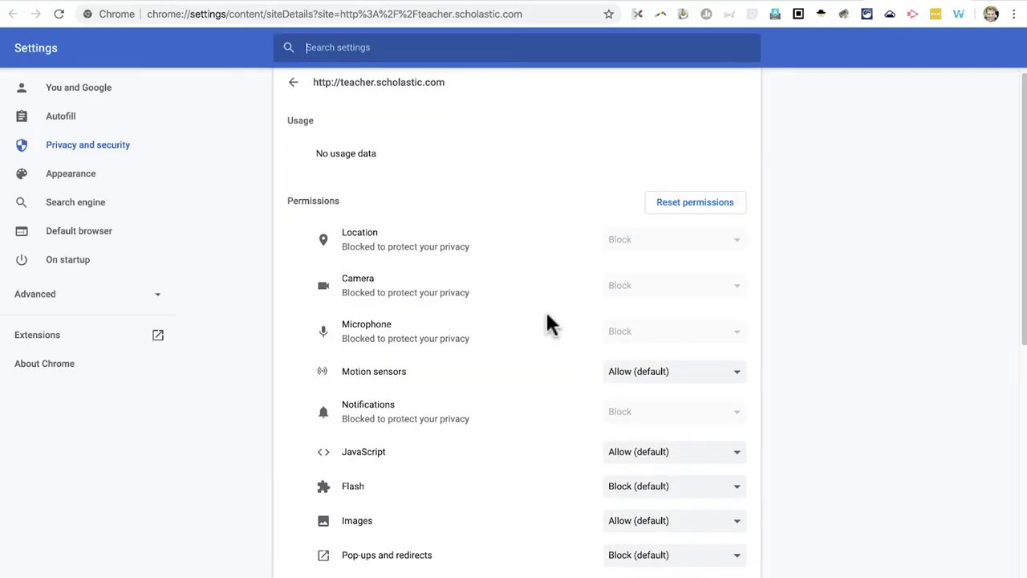
pyautogui.click(665, 448)
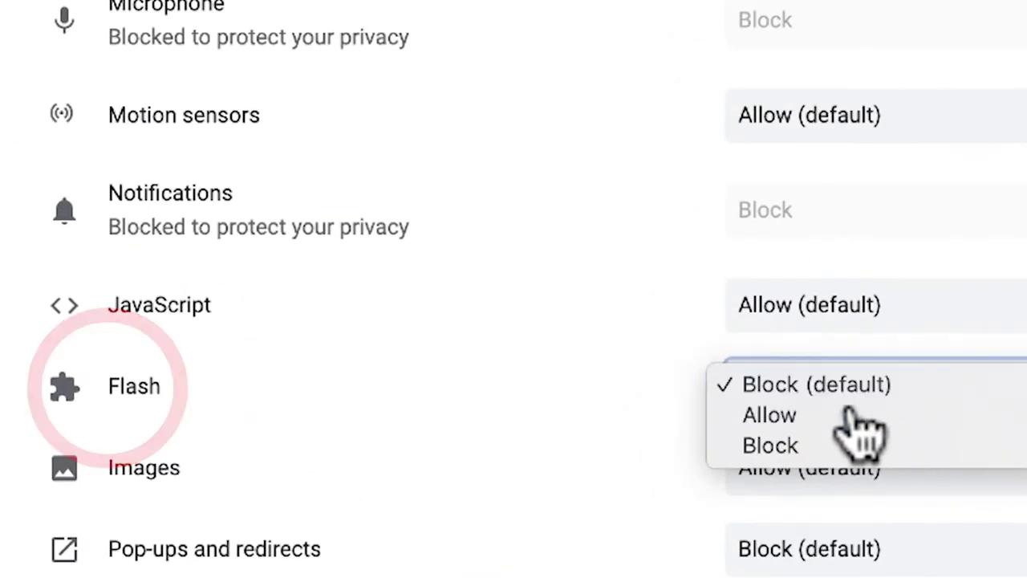
pyautogui.click(851, 415)
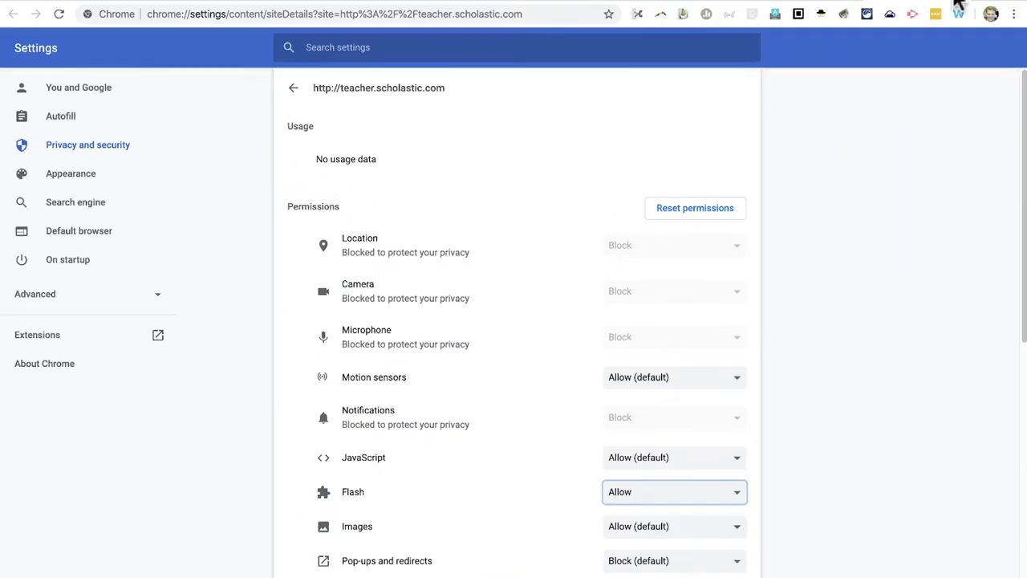
pyautogui.hotkey('ctrl', 'w')
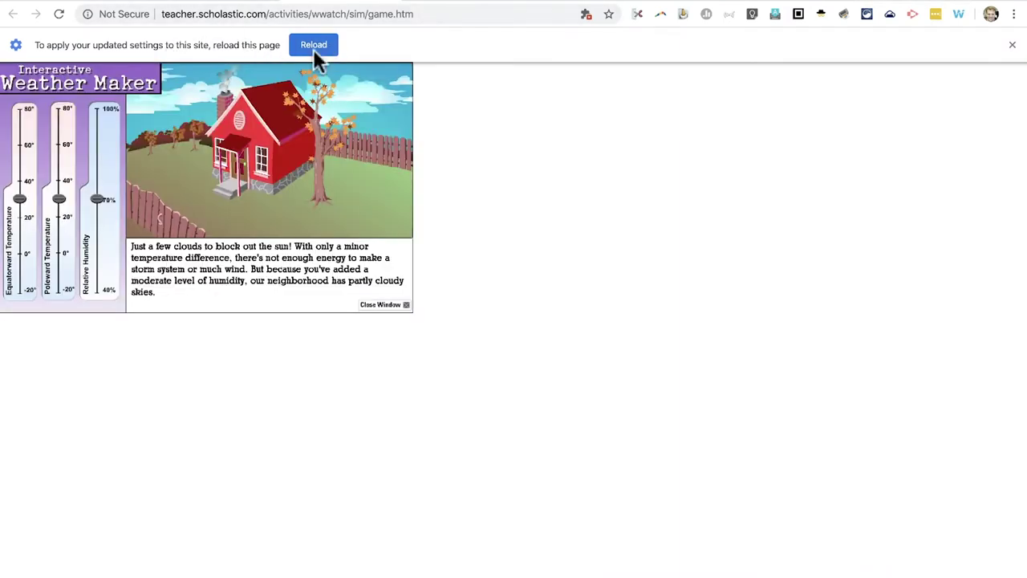
# Reload Weather Maker so it runs with Flash, zoom in, then go back to the UEN tab
pyautogui.click(313, 45)
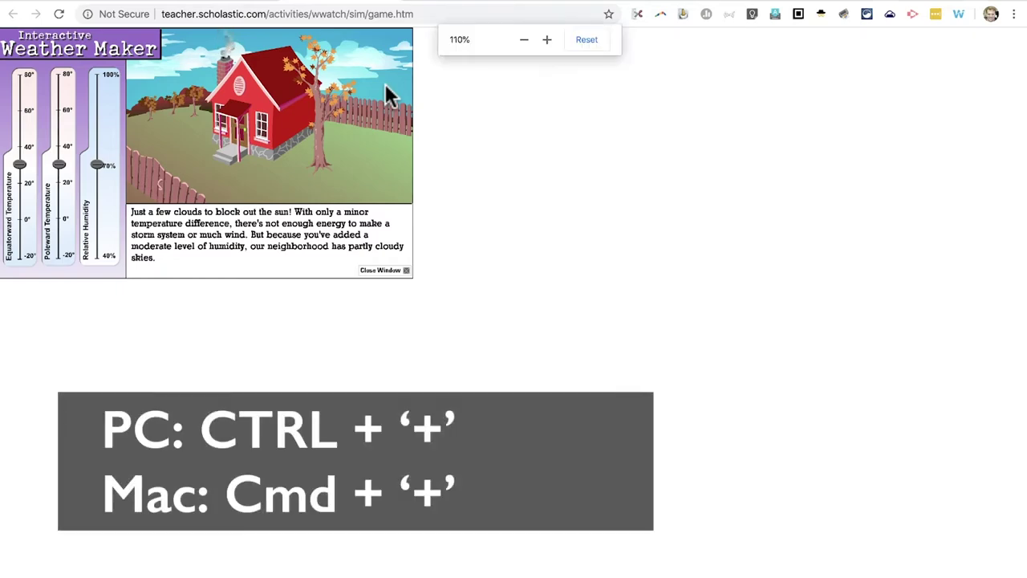
pyautogui.hotkey('ctrl', '+')
pyautogui.hotkey('ctrl', '+')
pyautogui.hotkey('ctrl', '+')
pyautogui.hotkey('ctrl', '+')
pyautogui.hotkey('ctrl', '+')
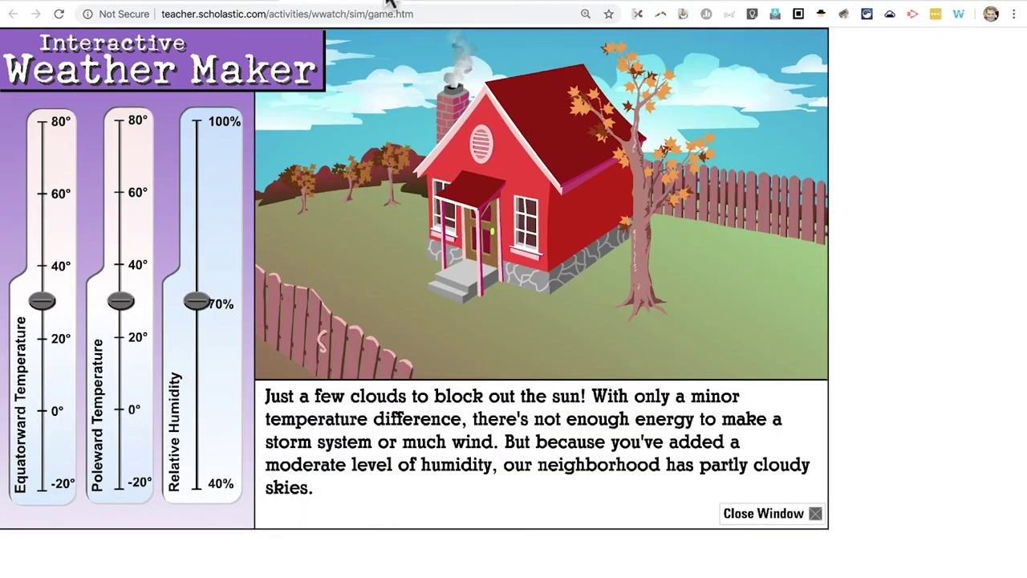
pyautogui.click(267, 2)
pyautogui.click(238, 2)
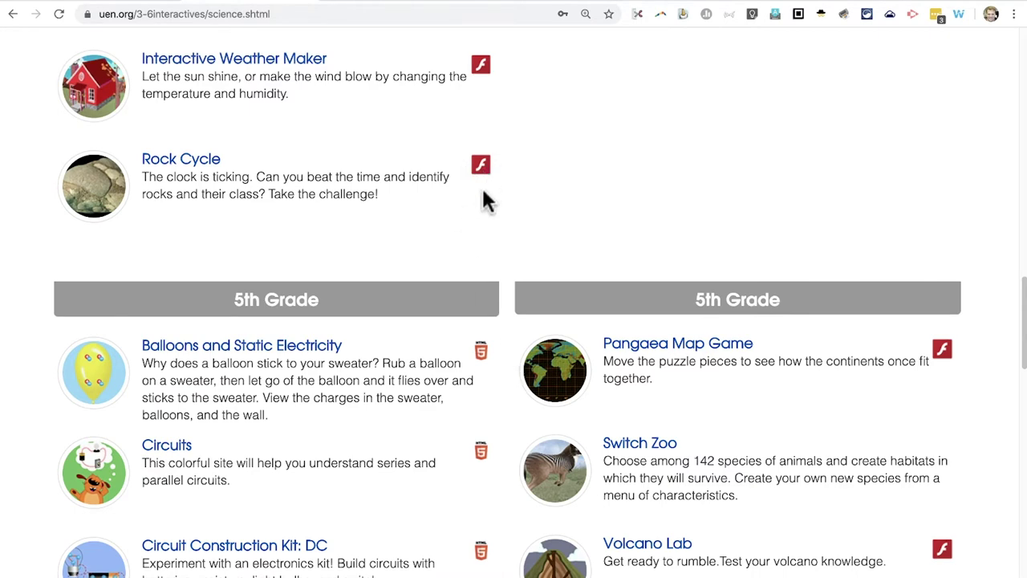
# Find the PhET States of Matter: Basics link in the Science list and open its page
pyautogui.scroll(-3, 481, 204)
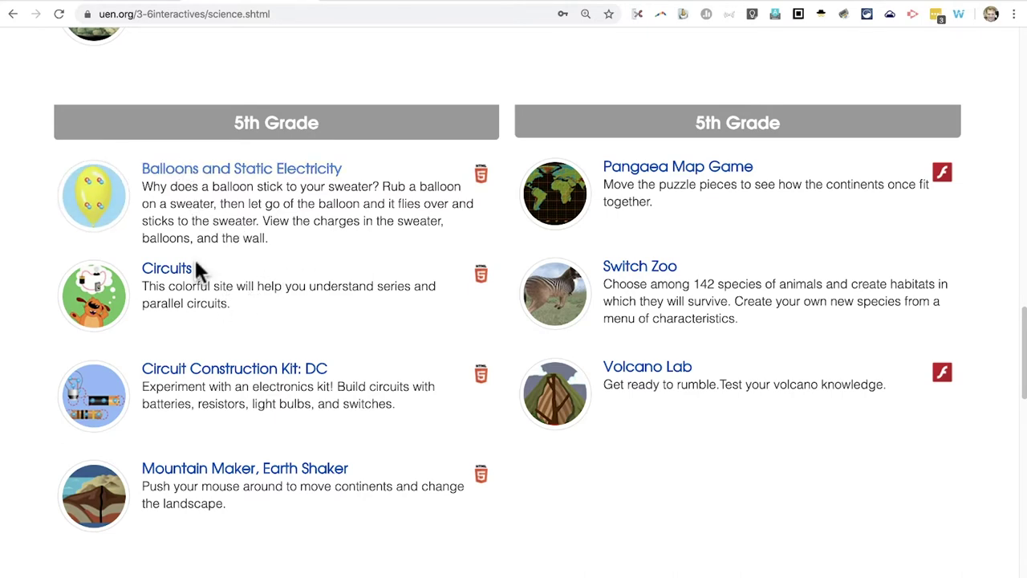
pyautogui.scroll(1, 228, 453)
pyautogui.scroll(-1, 230, 462)
pyautogui.scroll(-10, 230, 461)
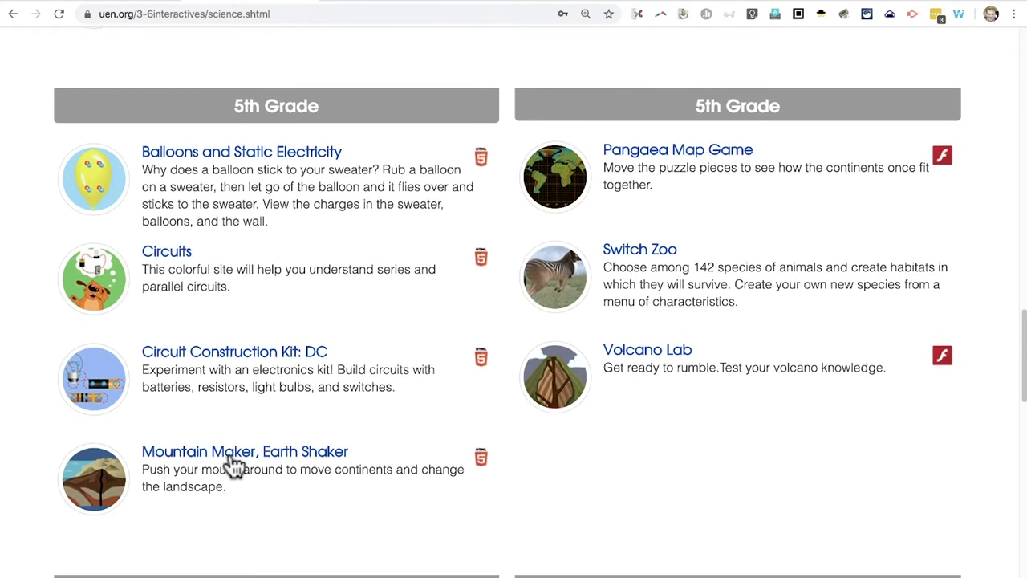
pyautogui.click(942, 260)
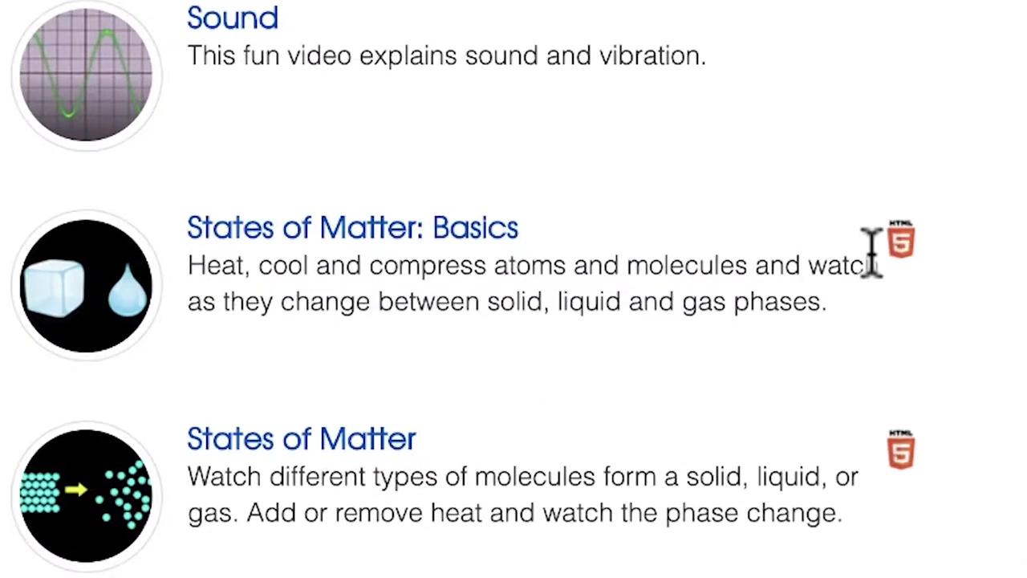
pyautogui.click(631, 261)
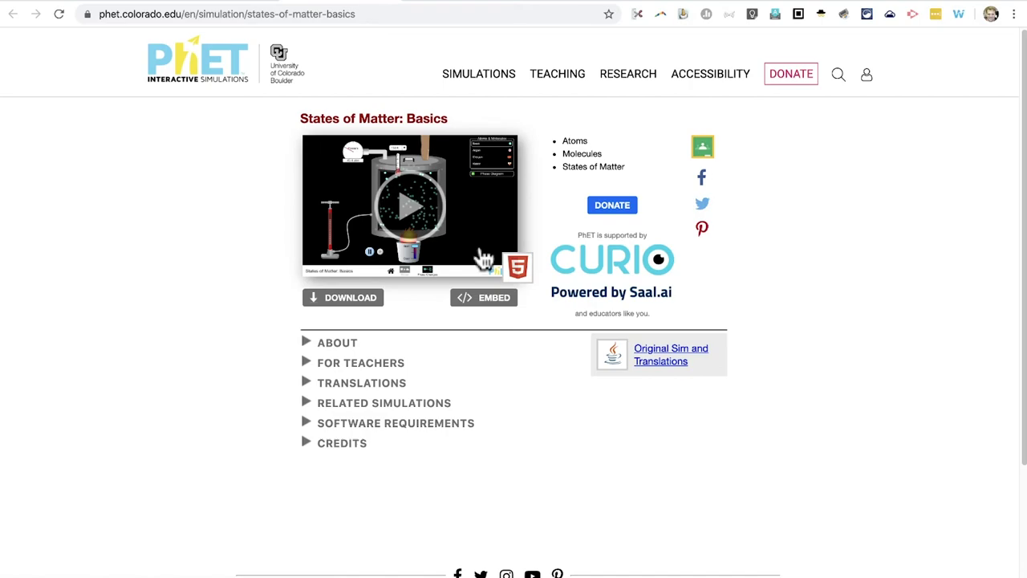
# Launch the States of Matter: Basics simulation, then return to the UEN Science tab
pyautogui.click(413, 212)
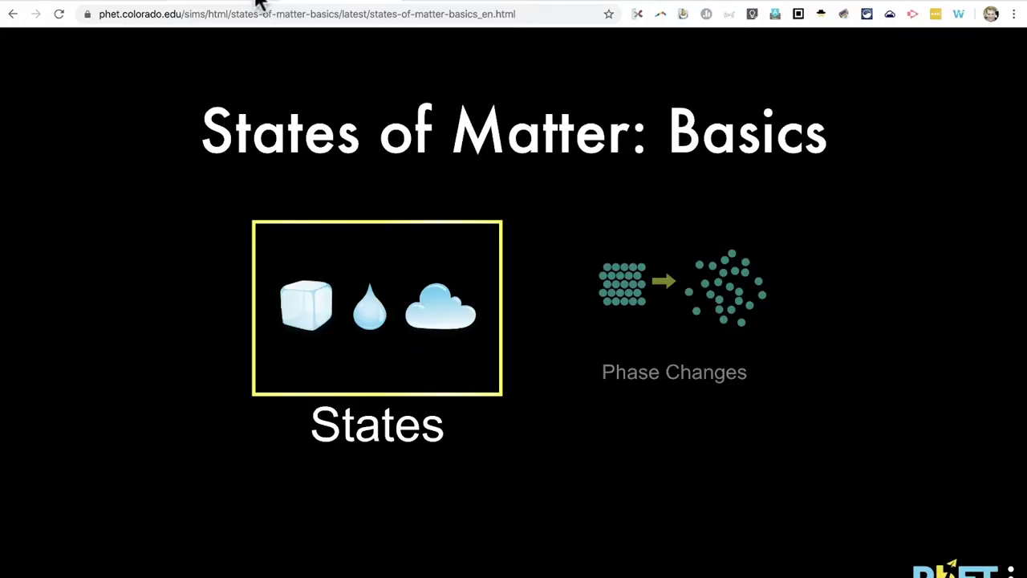
pyautogui.click(215, 3)
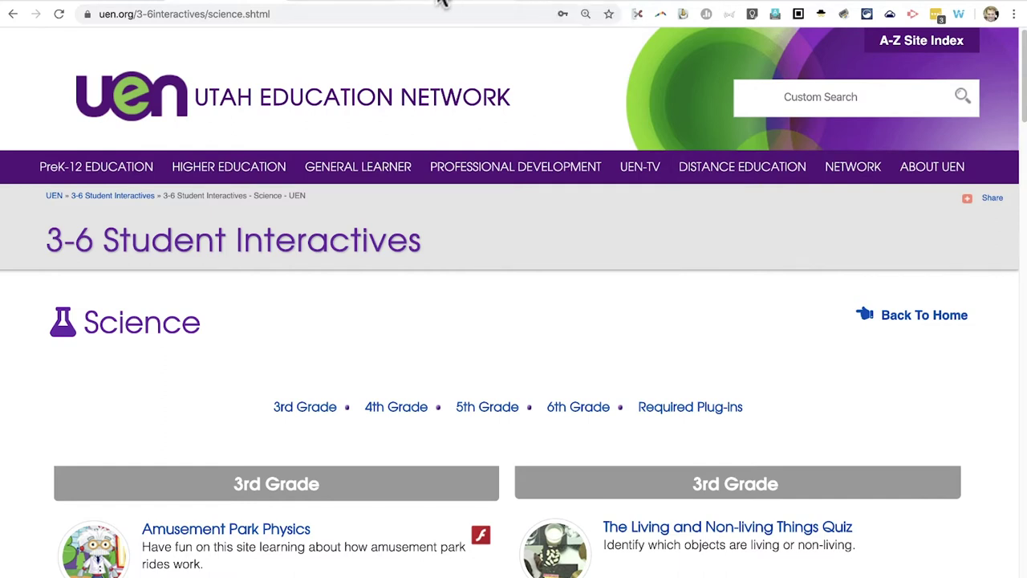
# Switch to ABCya, open the Grade 2 games and browse its Second Grade Word Games
pyautogui.click(440, 2)
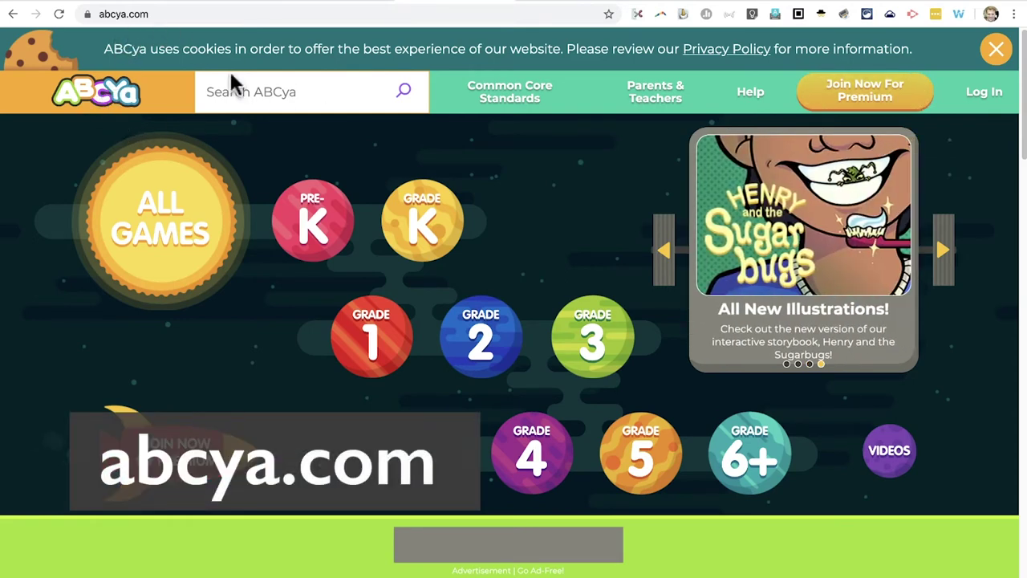
pyautogui.click(481, 335)
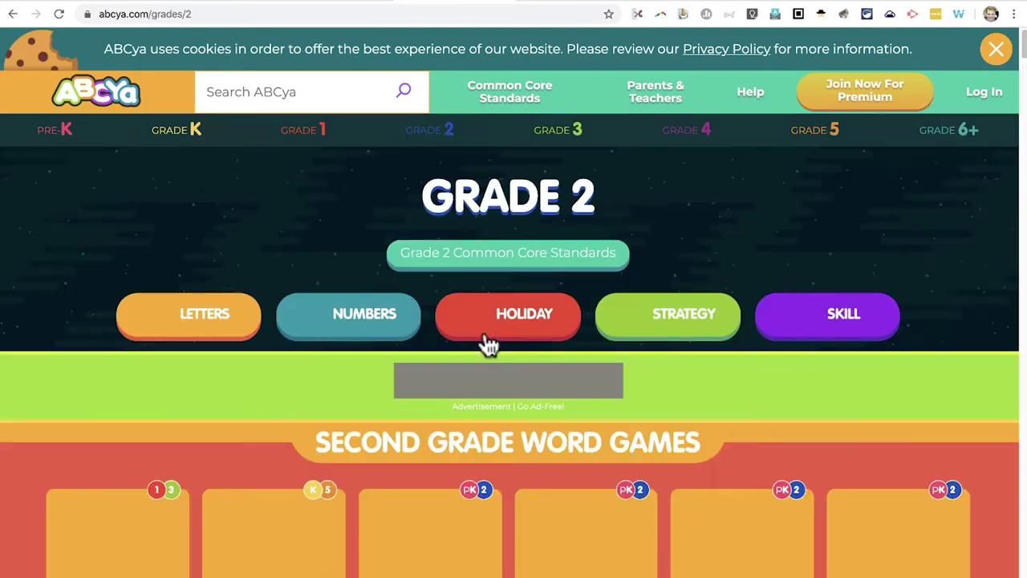
pyautogui.scroll(-10, 665, 353)
pyautogui.scroll(-3, 663, 349)
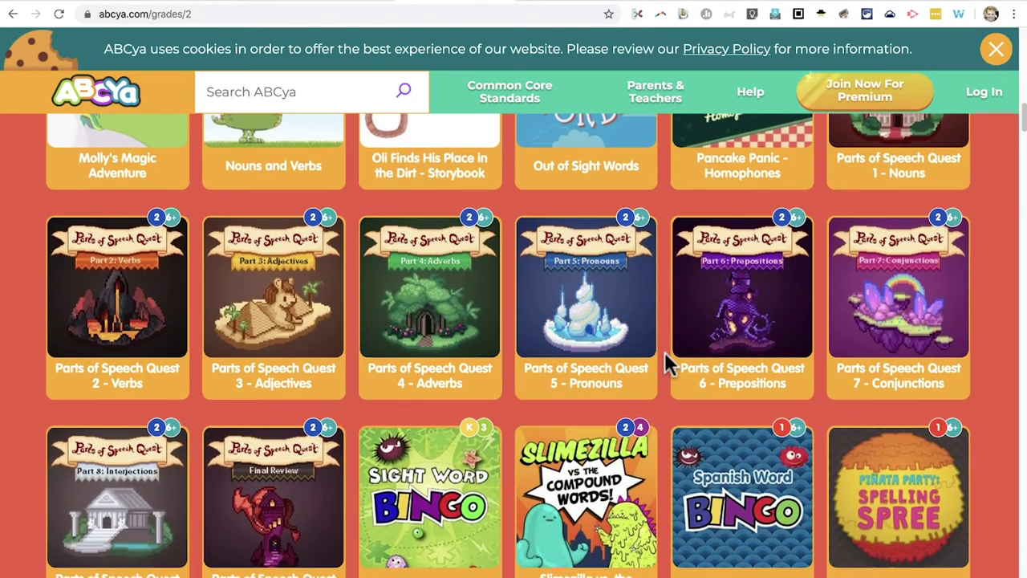
pyautogui.scroll(-2, 664, 354)
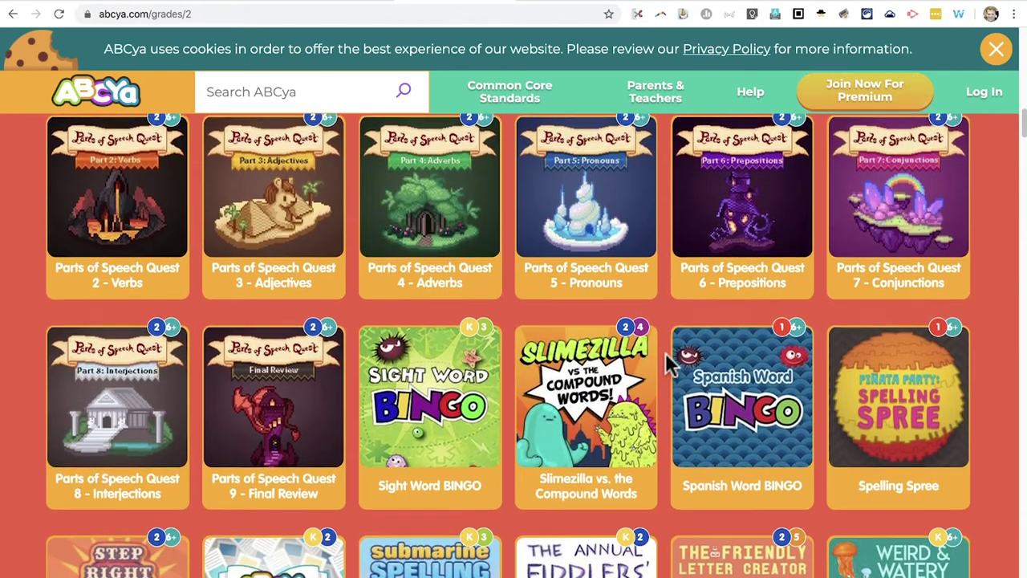
pyautogui.scroll(14, 665, 361)
pyautogui.scroll(-6, 665, 361)
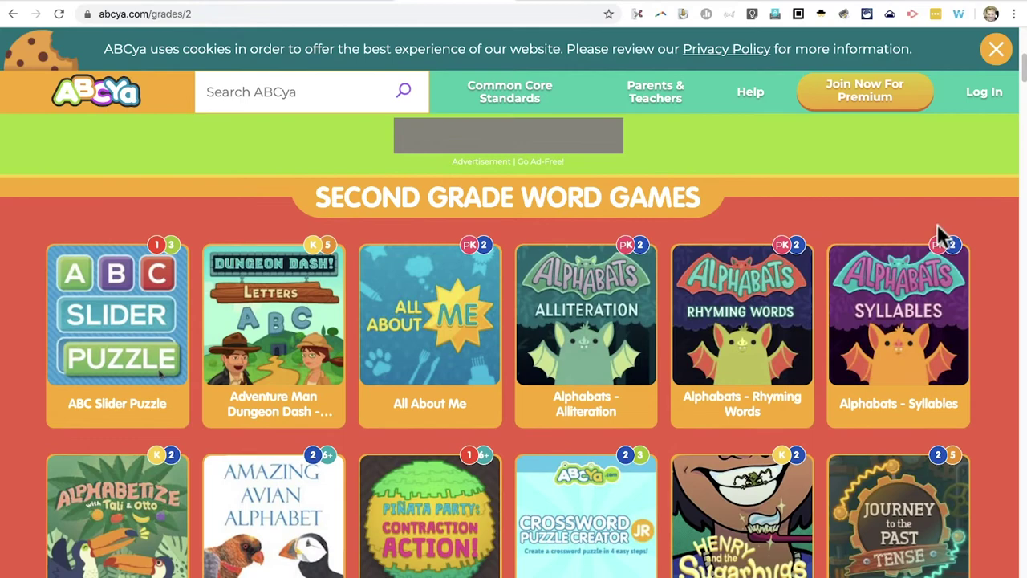
pyautogui.scroll(6, 422, 273)
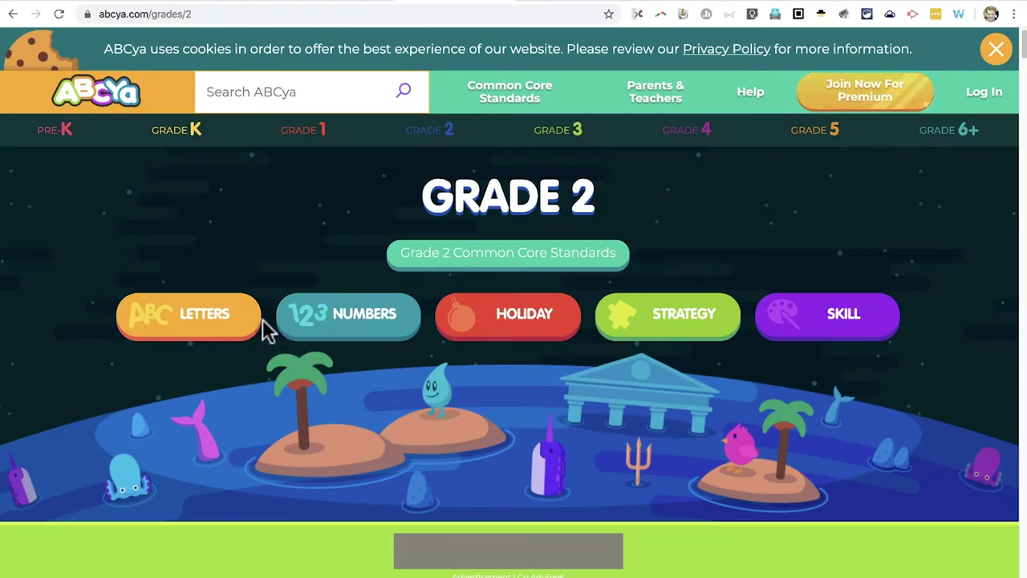
# Open How Many Marbles from the Grade 2 Numbers games and press Play
pyautogui.click(374, 321)
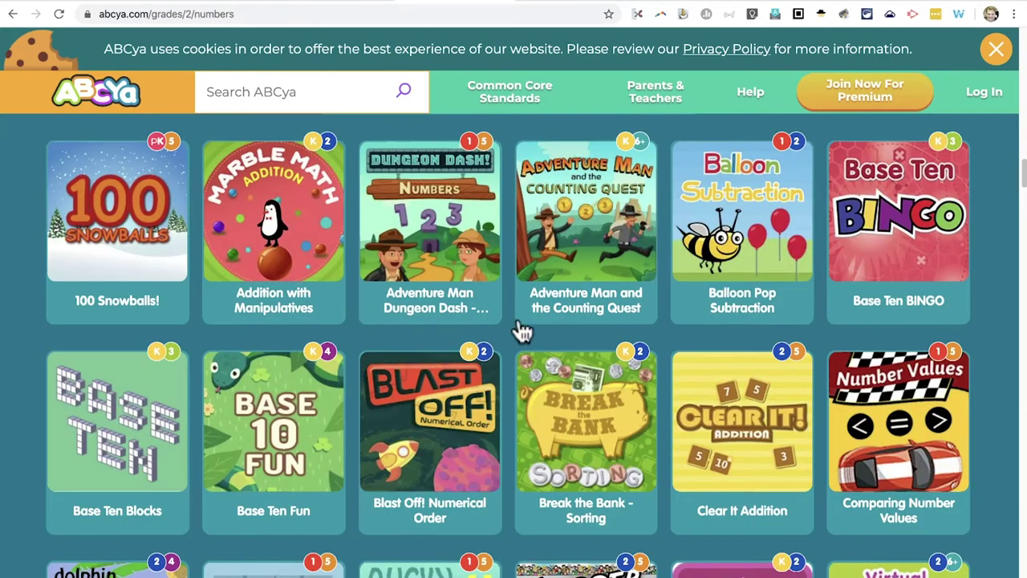
pyautogui.scroll(-6, 742, 329)
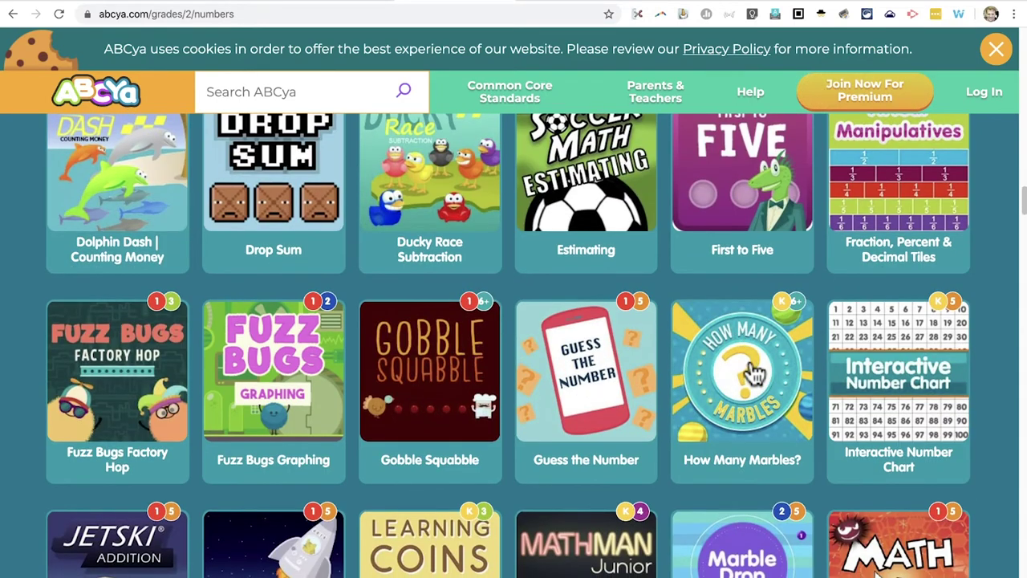
pyautogui.click(754, 373)
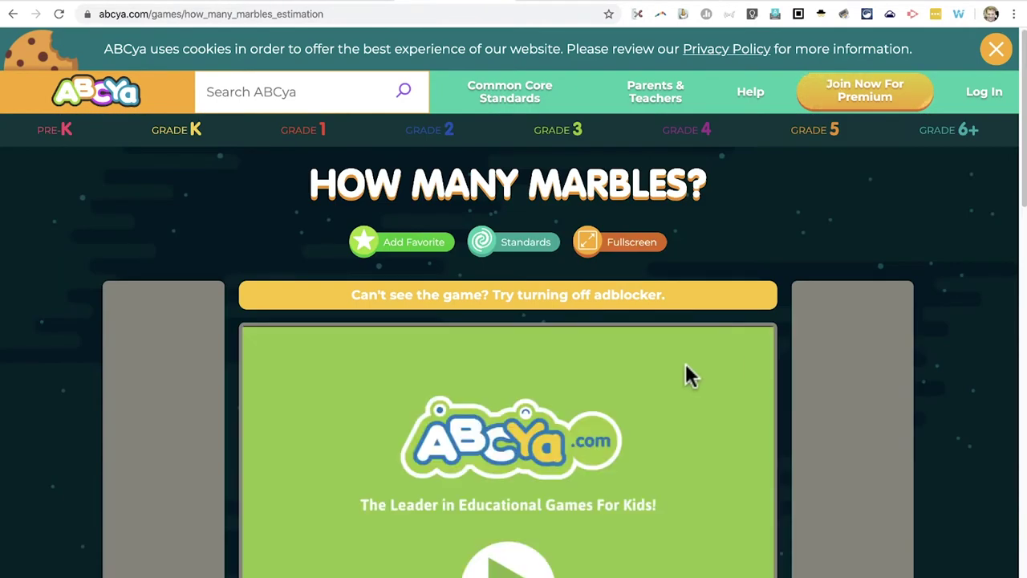
pyautogui.scroll(-3, 683, 372)
pyautogui.click(519, 411)
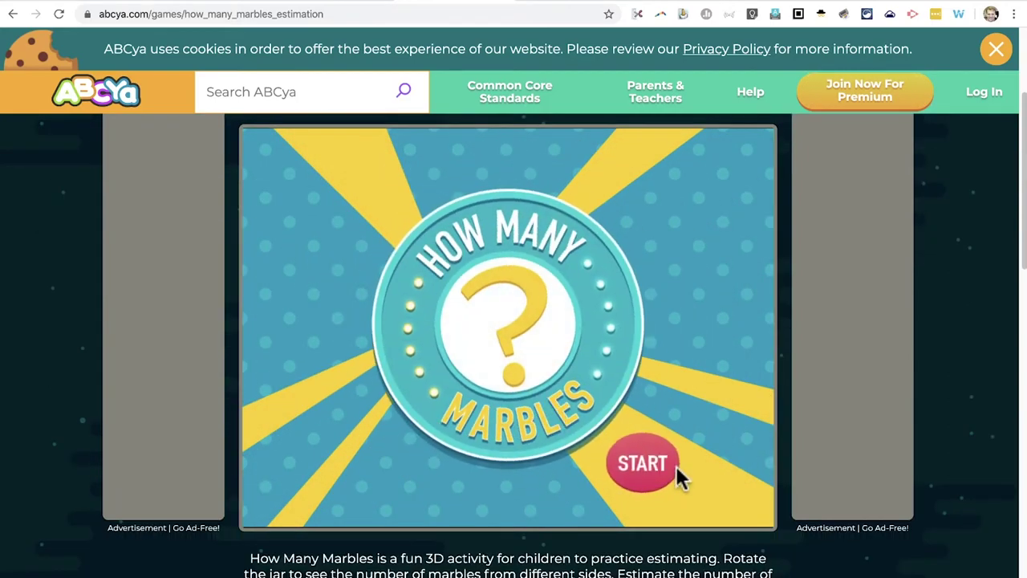
# Start the marble activity, rotate the jar, and advance to the next instruction
pyautogui.click(656, 472)
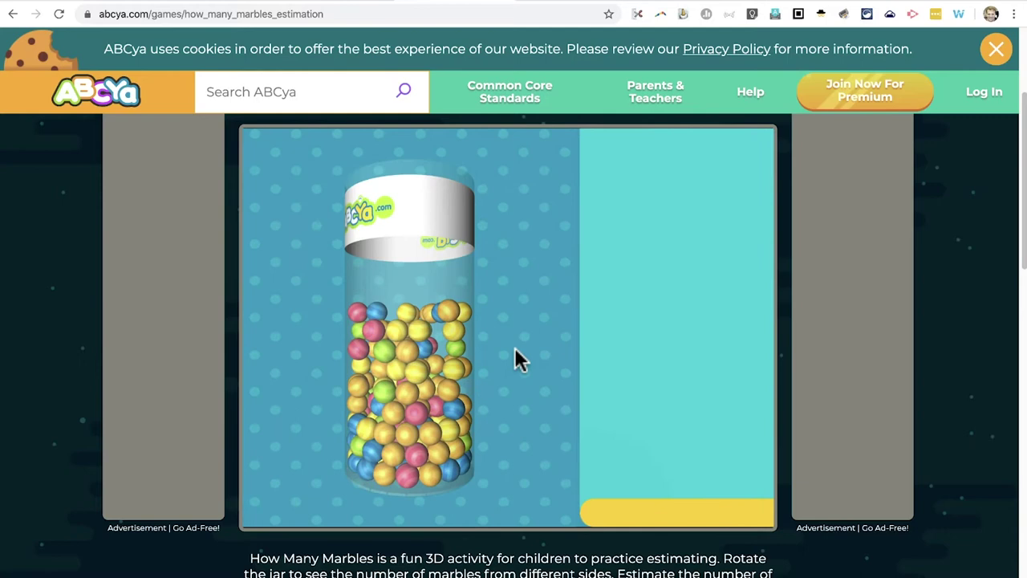
pyautogui.moveTo(451, 337); pyautogui.dragTo(497, 392)
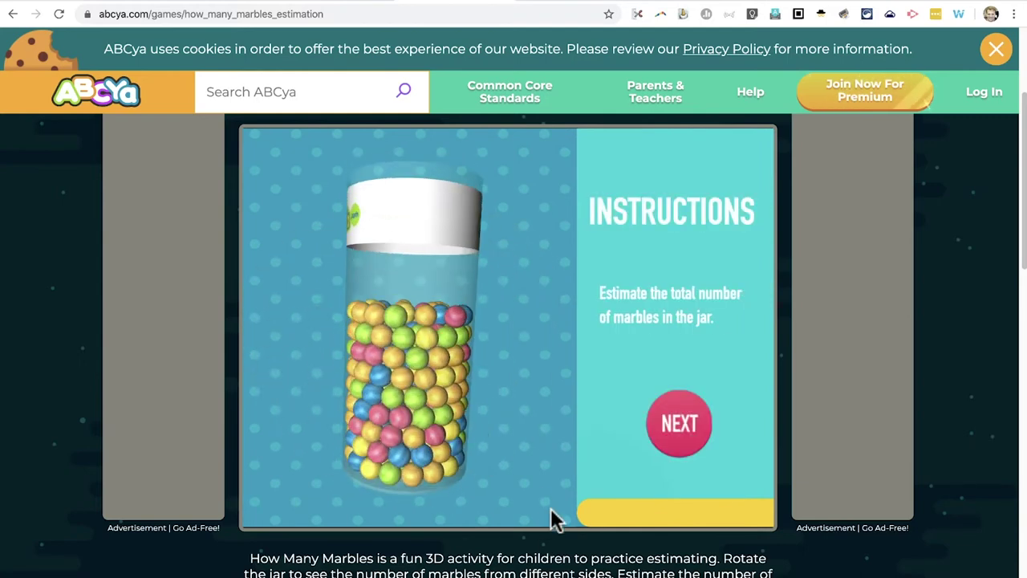
pyautogui.click(671, 428)
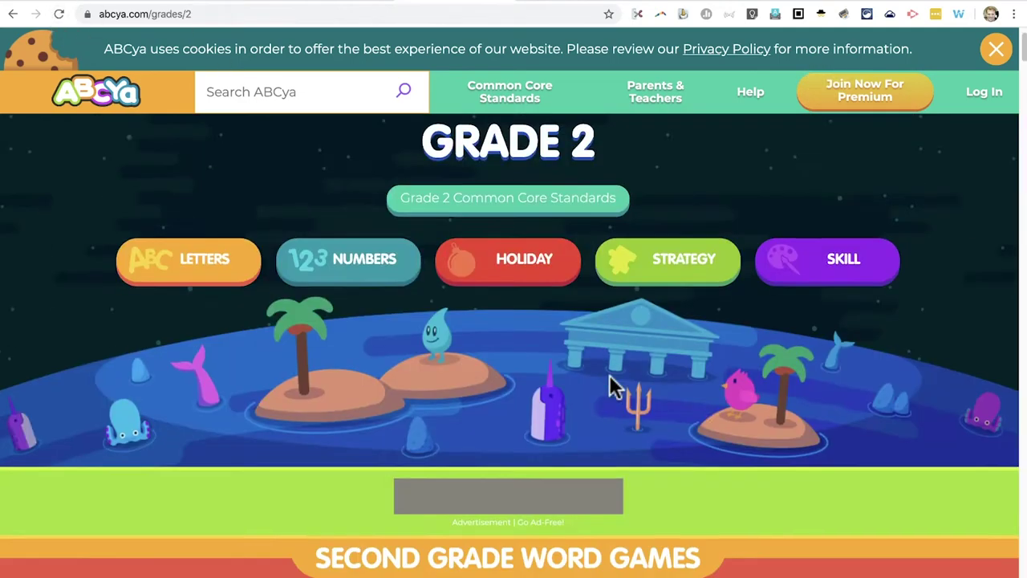
pyautogui.scroll(-10, 609, 375)
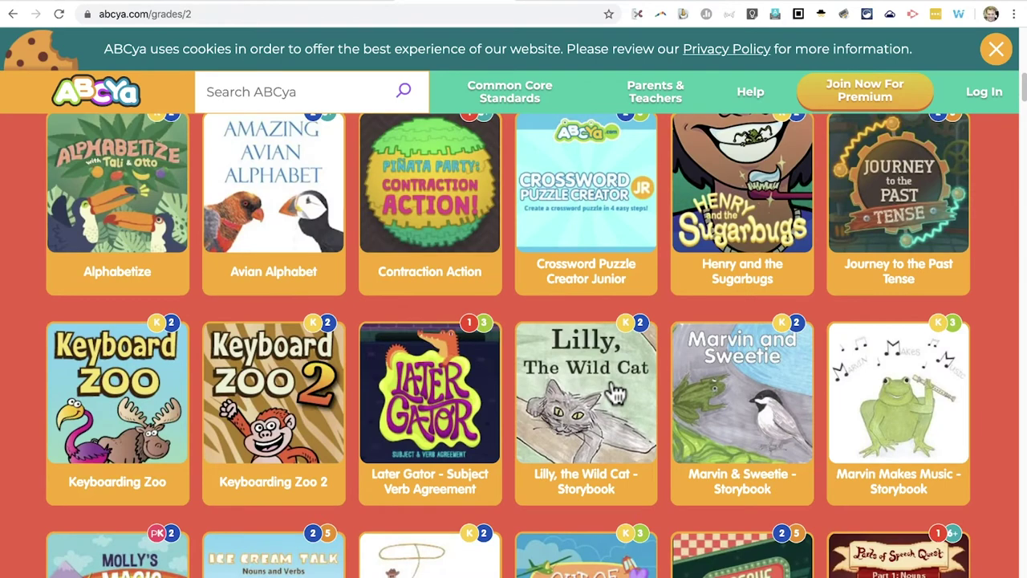
pyautogui.scroll(-1, 615, 393)
# Open the Later Gator - Subject Verb Agreement game page
pyautogui.click(447, 410)
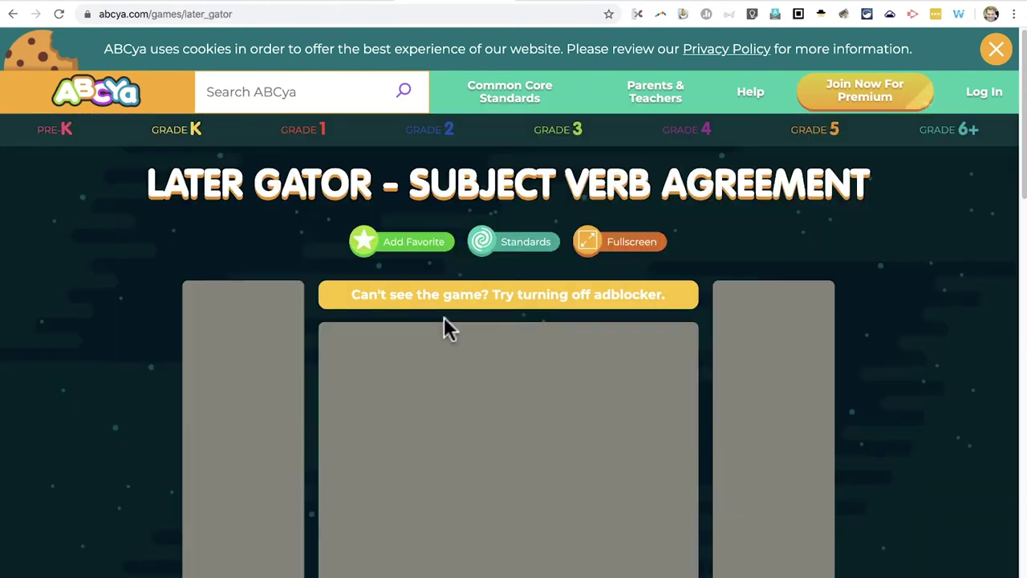
pyautogui.scroll(-3, 524, 337)
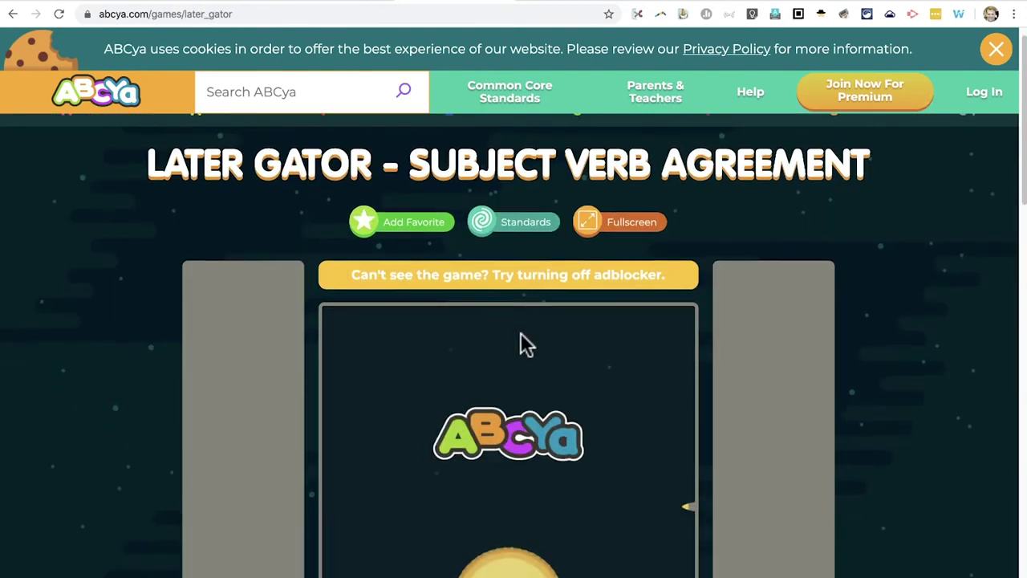
pyautogui.scroll(-1, 514, 333)
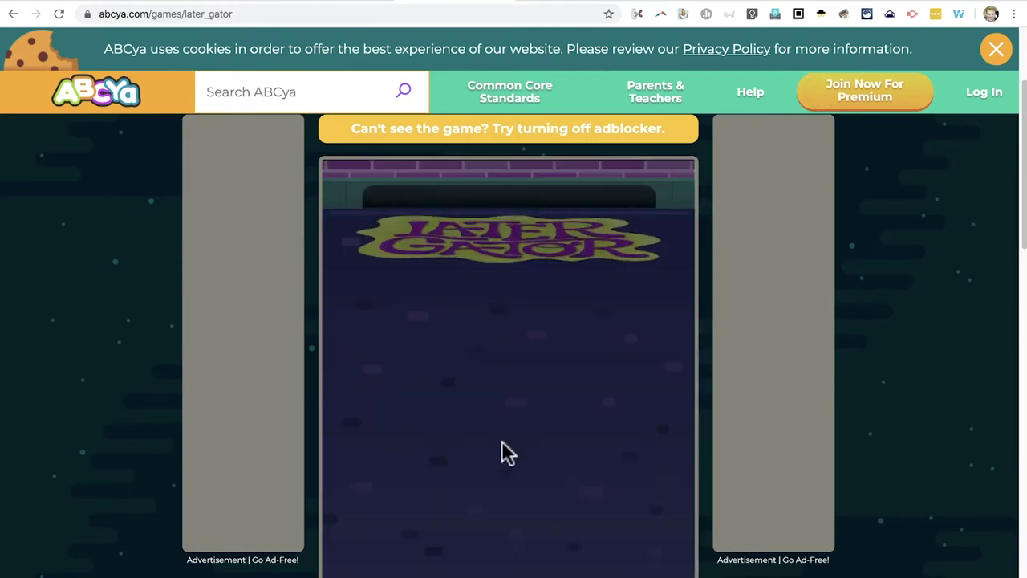
pyautogui.scroll(-2, 545, 429)
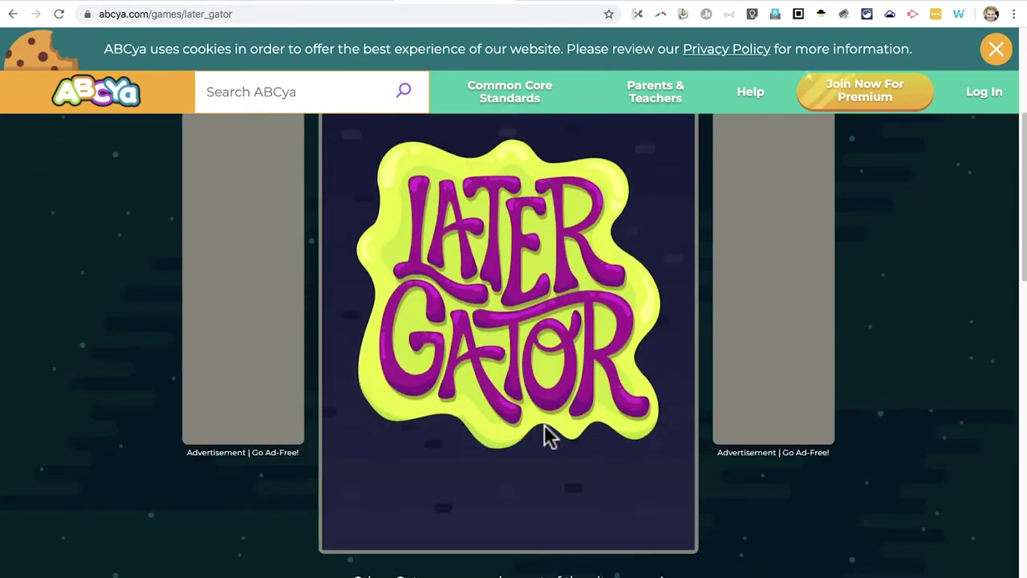
pyautogui.scroll(1, 546, 433)
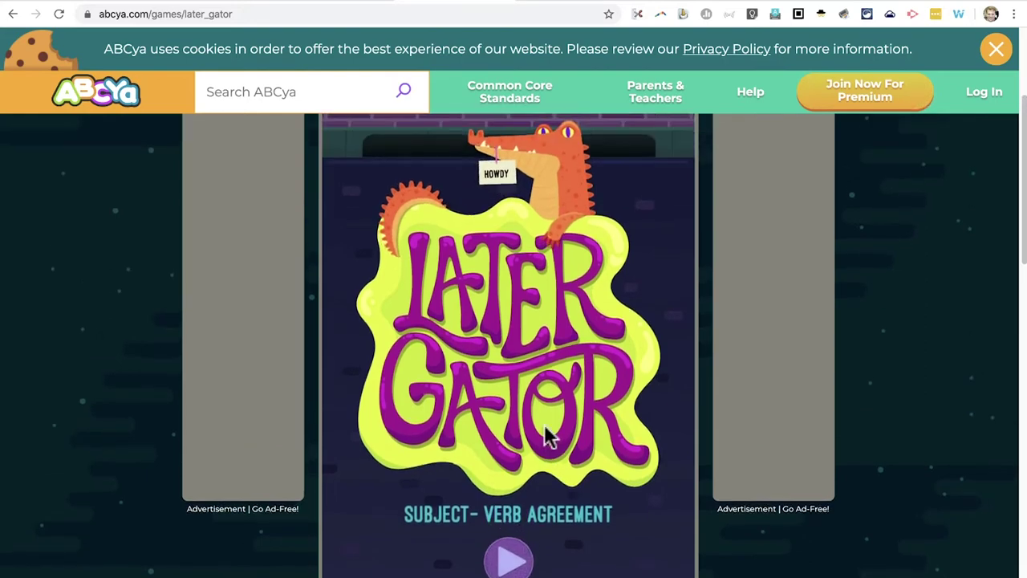
# Play through the intro and answer the first round with SHOW for 'The kids'
pyautogui.click(507, 566)
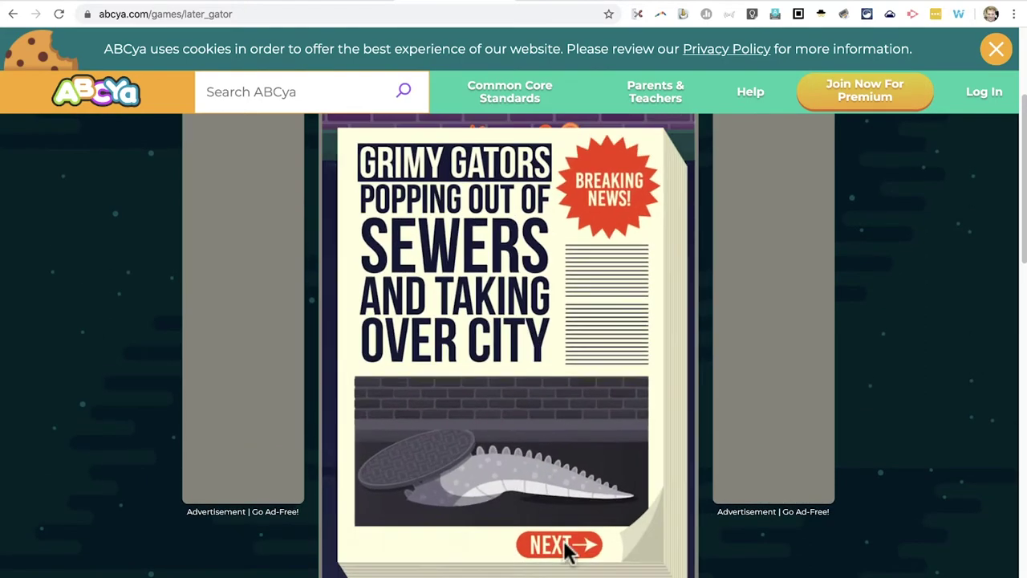
pyautogui.click(561, 531)
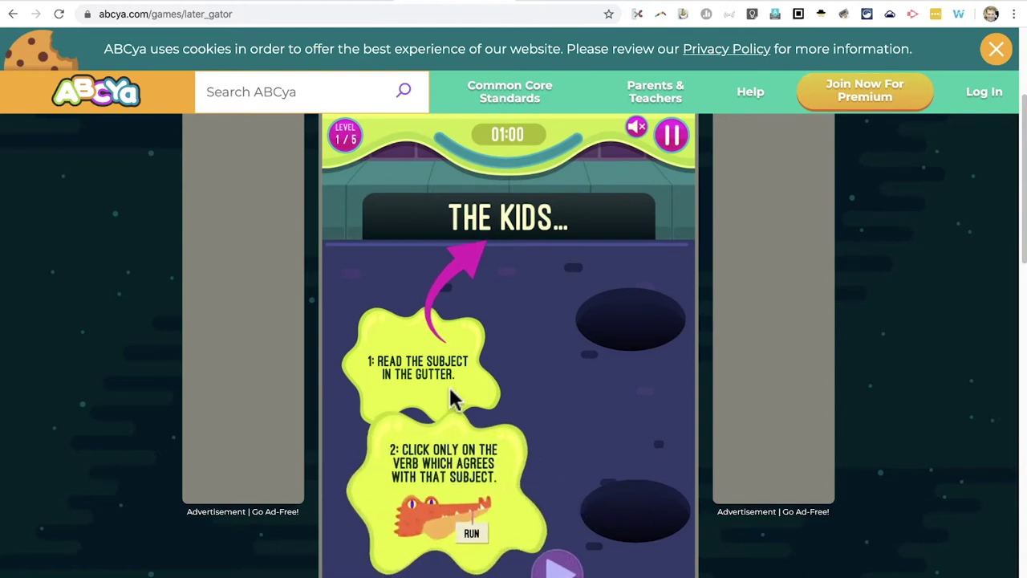
pyautogui.click(555, 565)
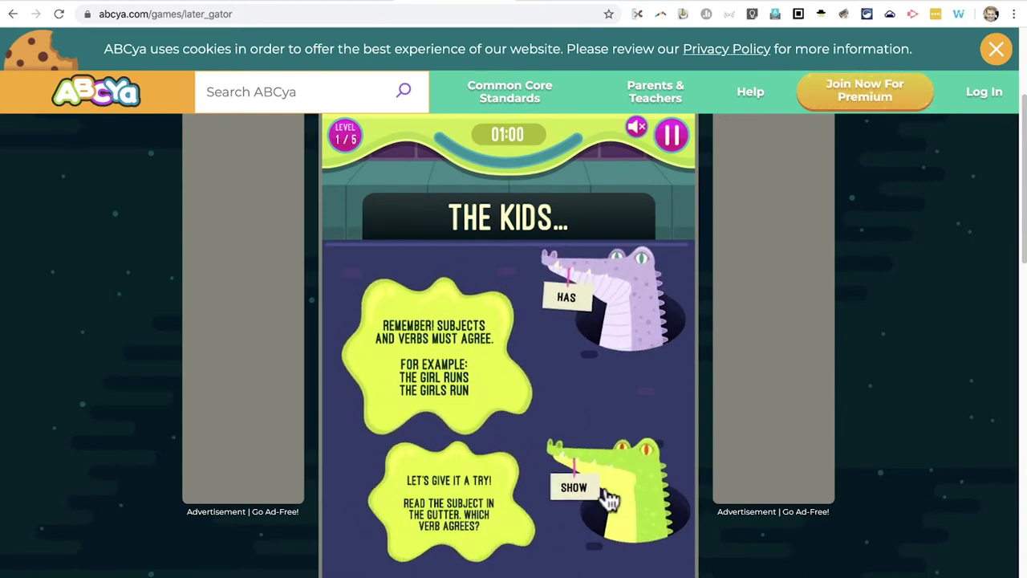
pyautogui.click(594, 482)
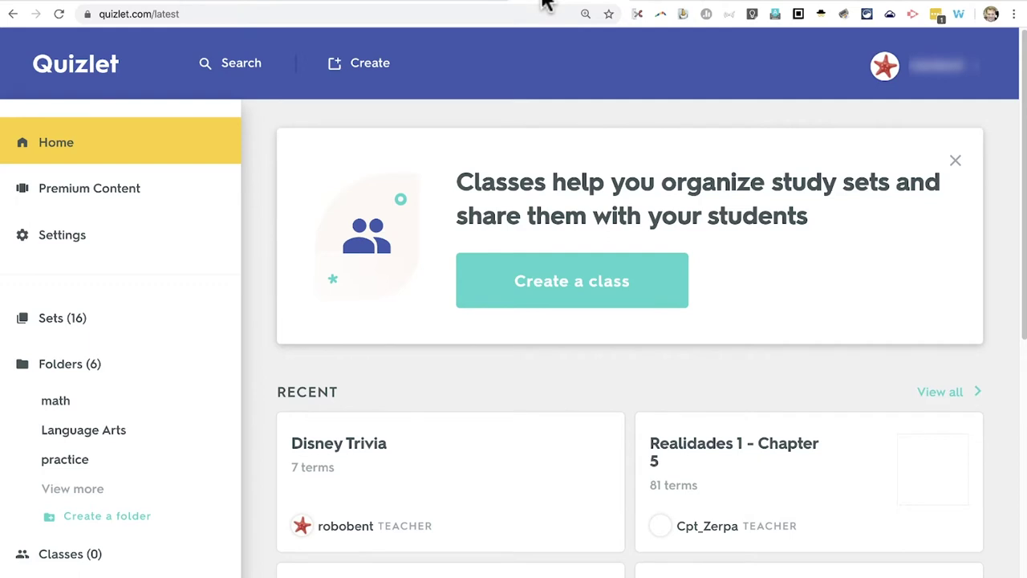
# Search Quizlet for the Species set and flip the first card, Portuguese water dog
pyautogui.click(293, 51)
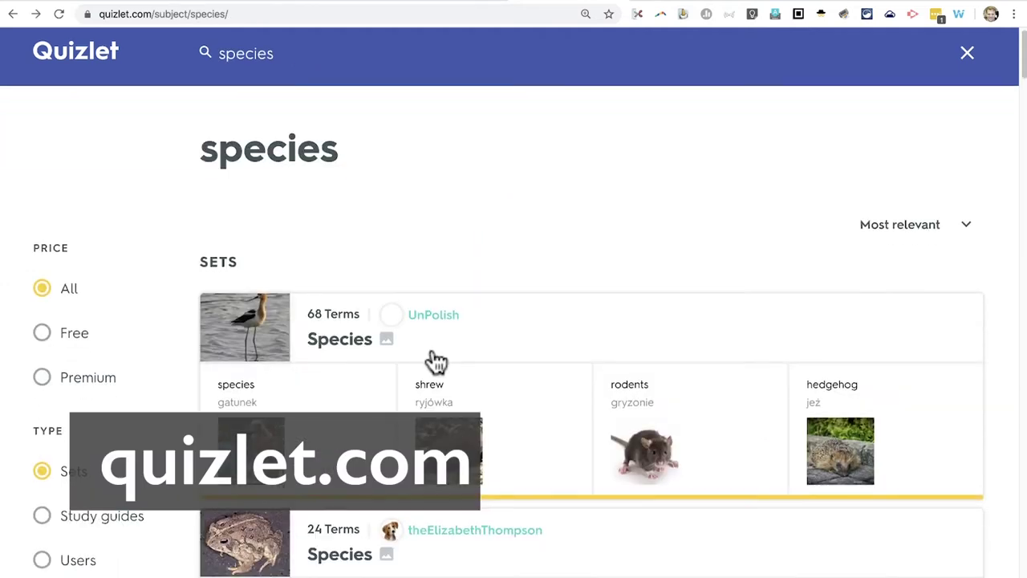
pyautogui.scroll(-5, 428, 363)
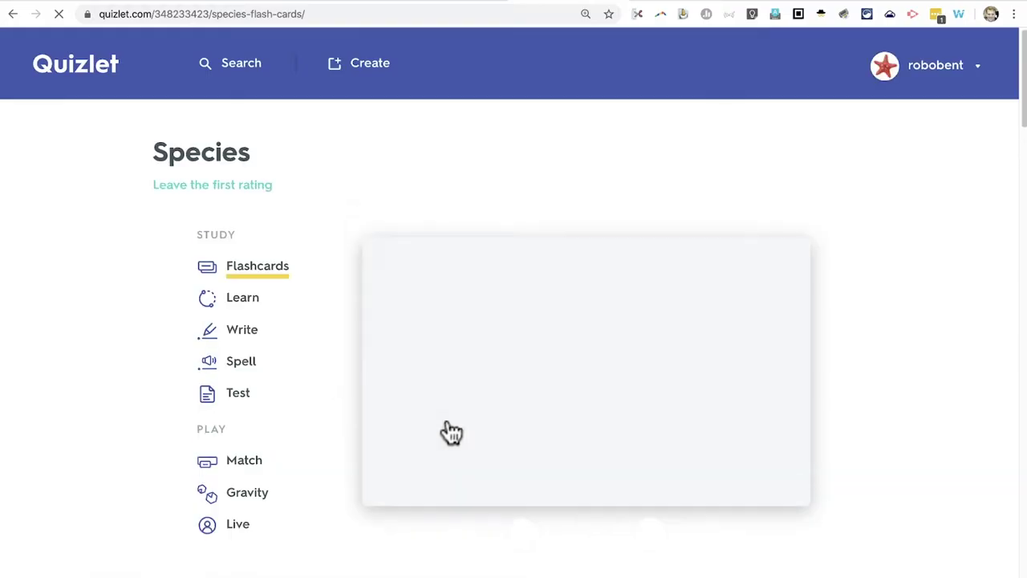
pyautogui.click(627, 451)
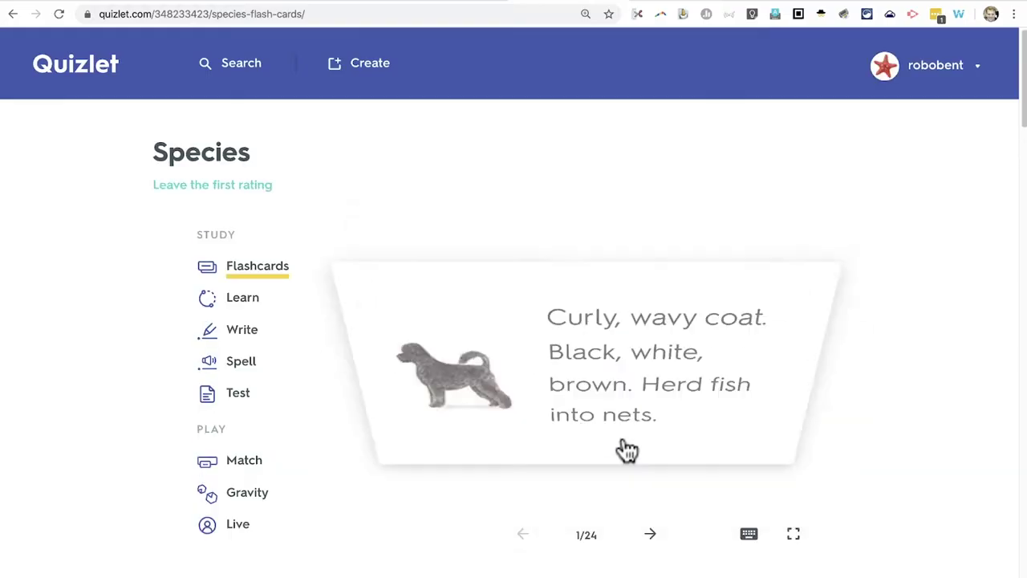
pyautogui.click(626, 457)
pyautogui.click(626, 459)
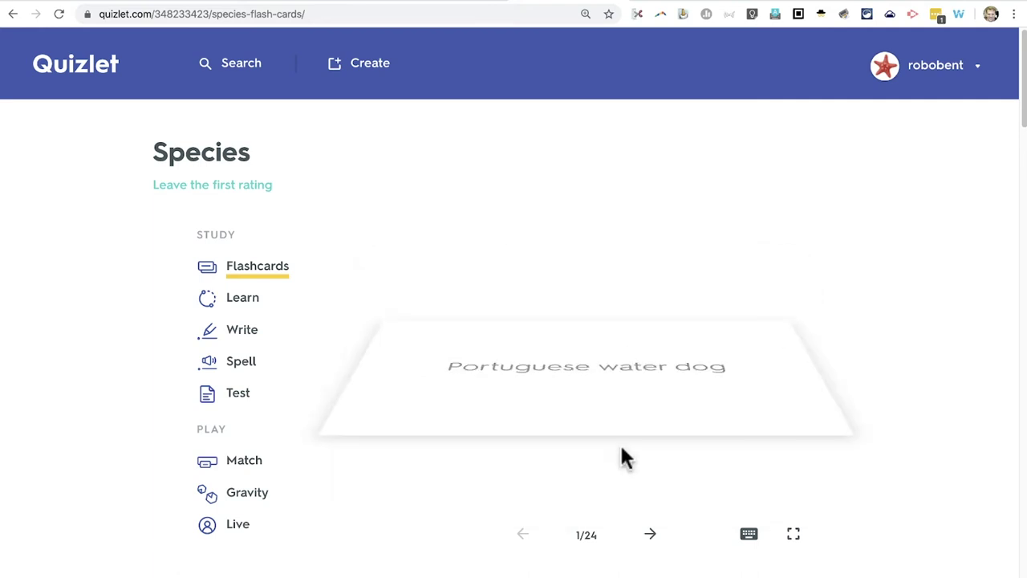
# Flip the Bichon Frise card and advance to card 3/24, Boston Terrier
pyautogui.click(653, 537)
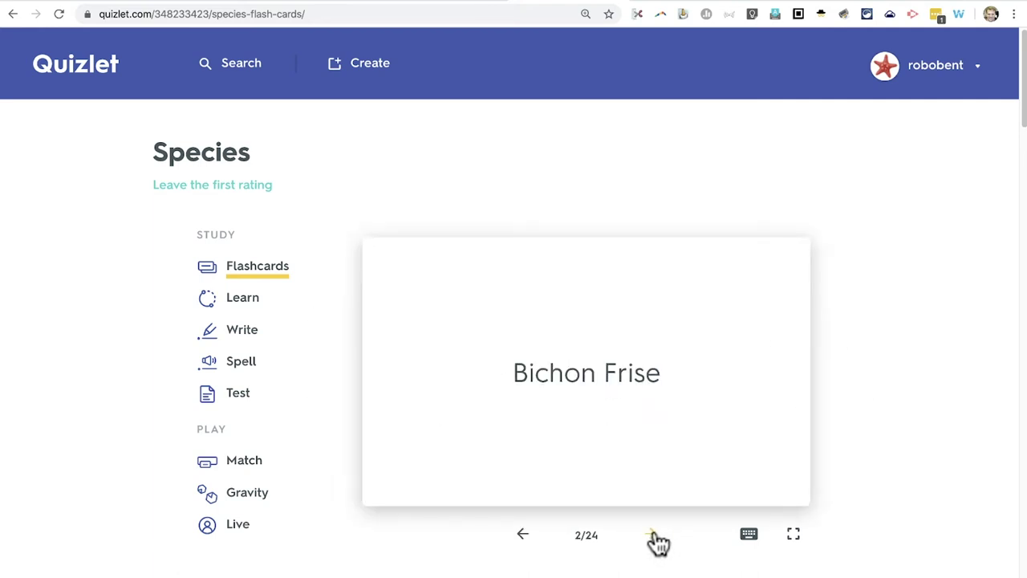
pyautogui.click(648, 494)
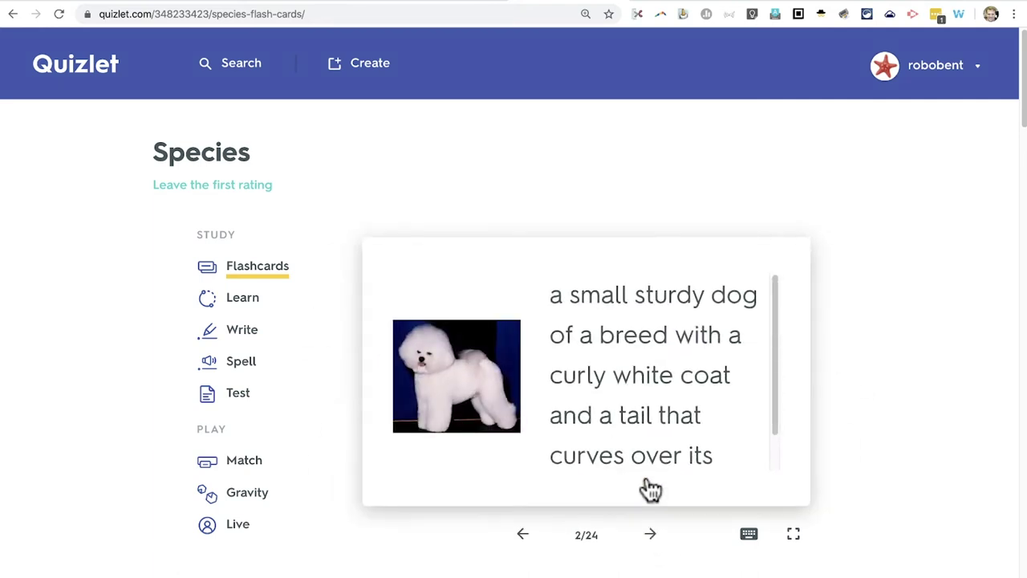
pyautogui.click(651, 496)
pyautogui.click(654, 536)
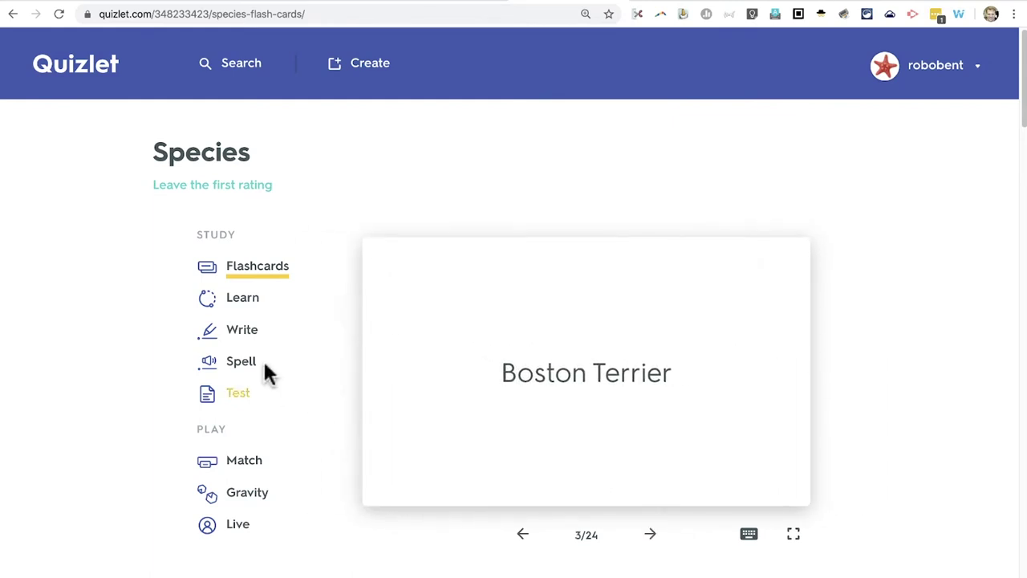
# Try the Species set's Match game, then start Gravity and play briefly before going back
pyautogui.click(248, 466)
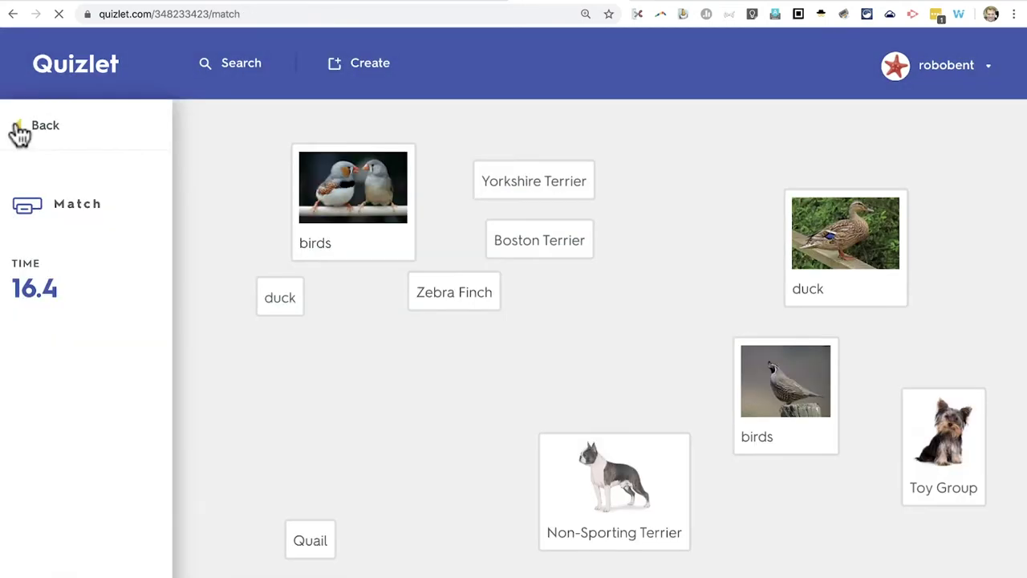
pyautogui.click(21, 130)
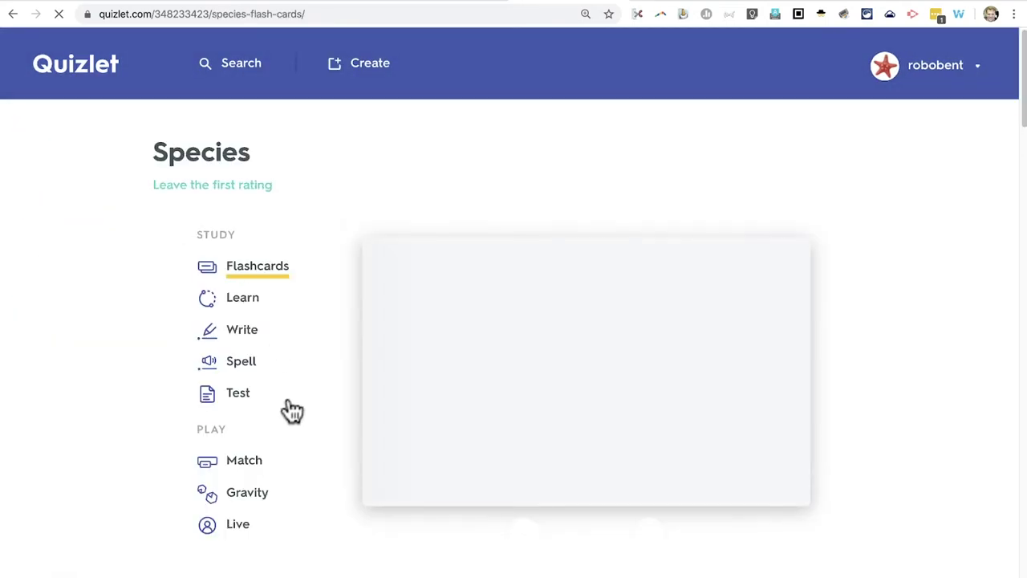
pyautogui.click(250, 493)
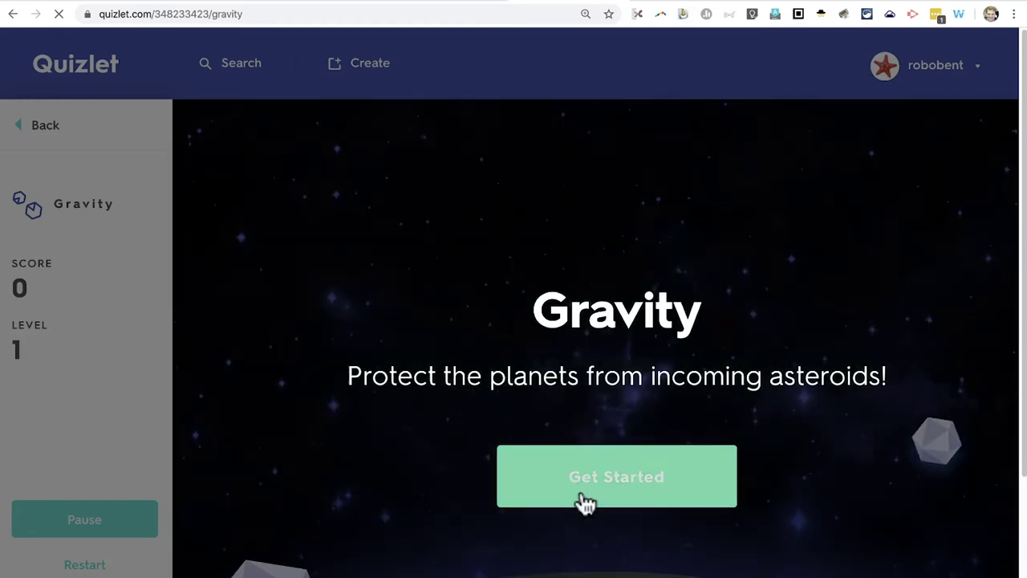
pyautogui.click(586, 502)
pyautogui.click(516, 429)
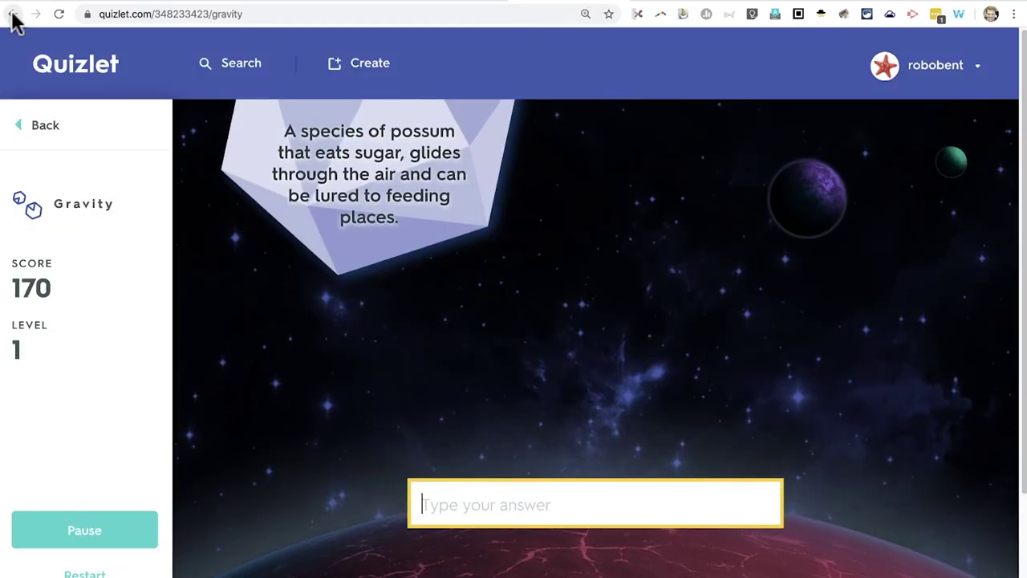
pyautogui.click(13, 13)
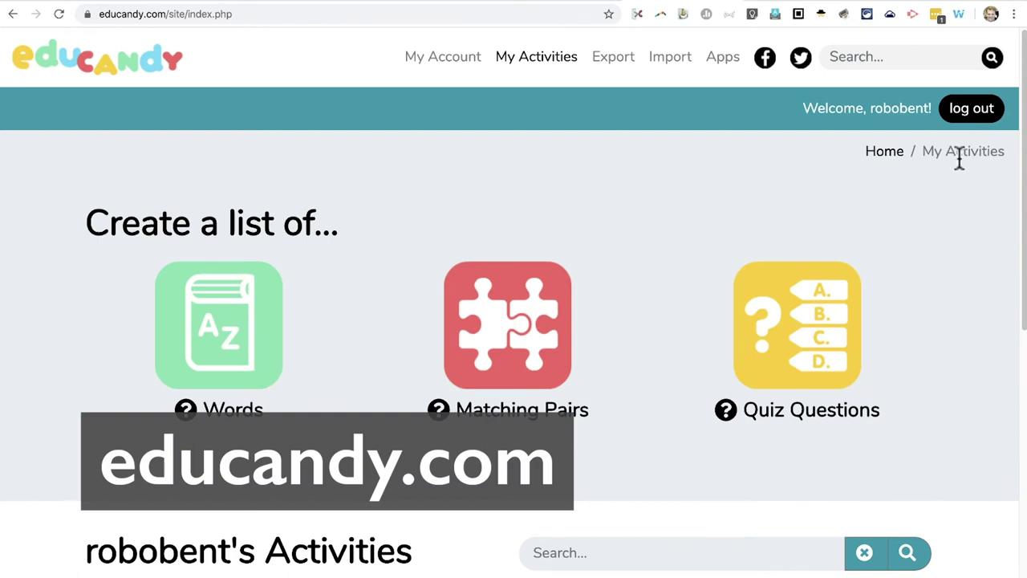
# Start the Memory game for the Spanish Clothing activity with the page zoomed to 90%
pyautogui.scroll(-3, 759, 245)
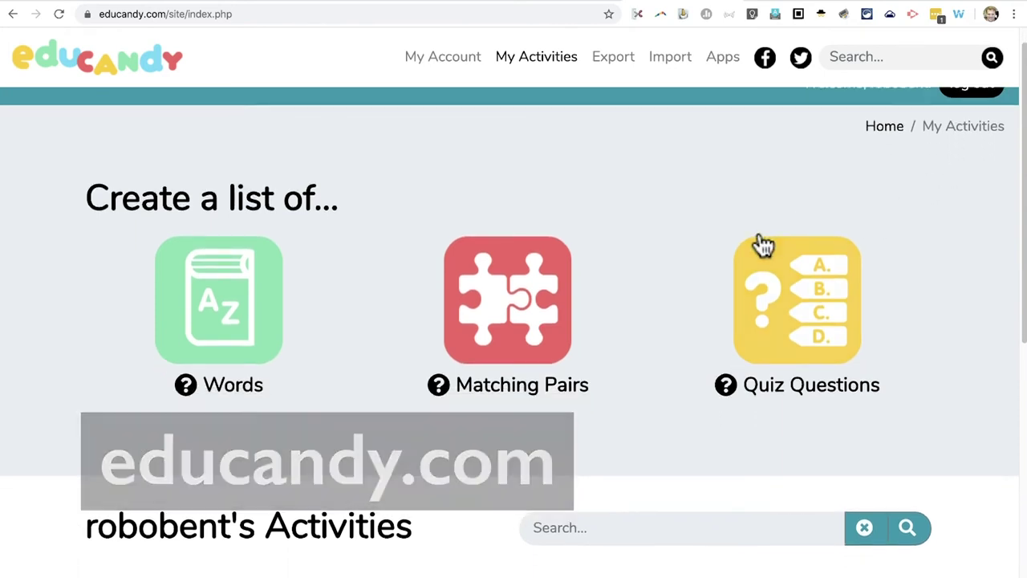
pyautogui.scroll(-5, 759, 246)
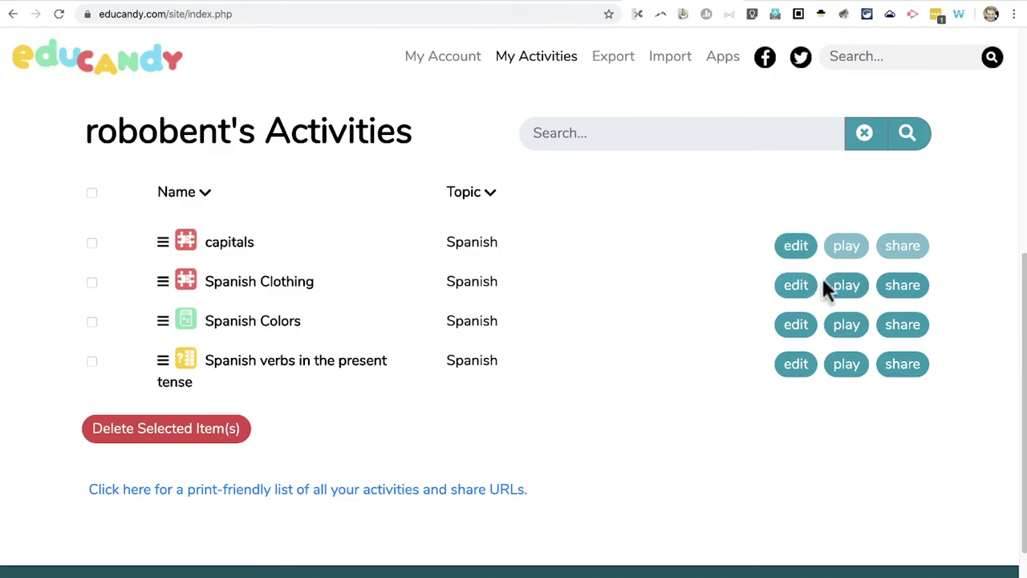
pyautogui.click(846, 290)
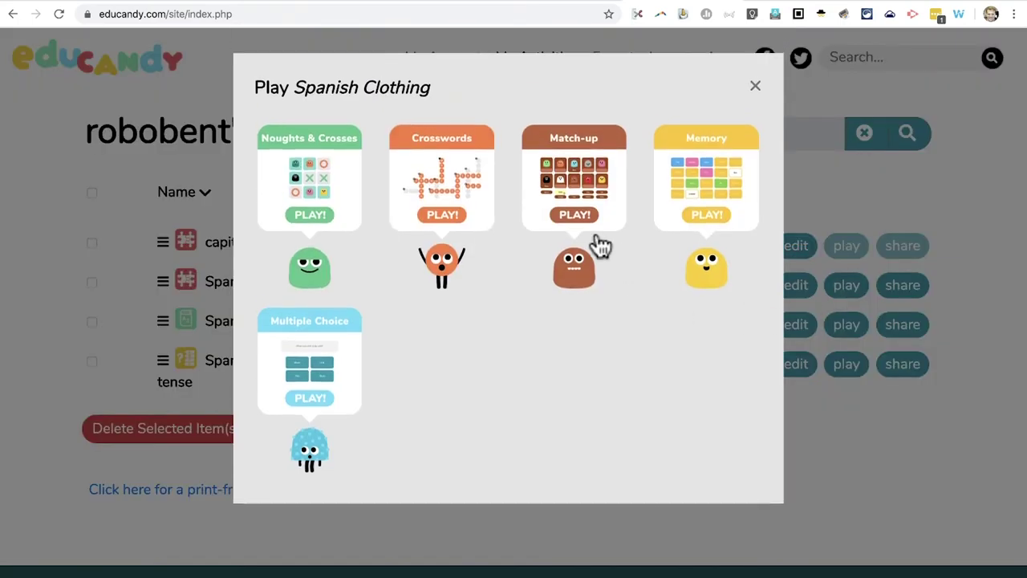
pyautogui.click(698, 239)
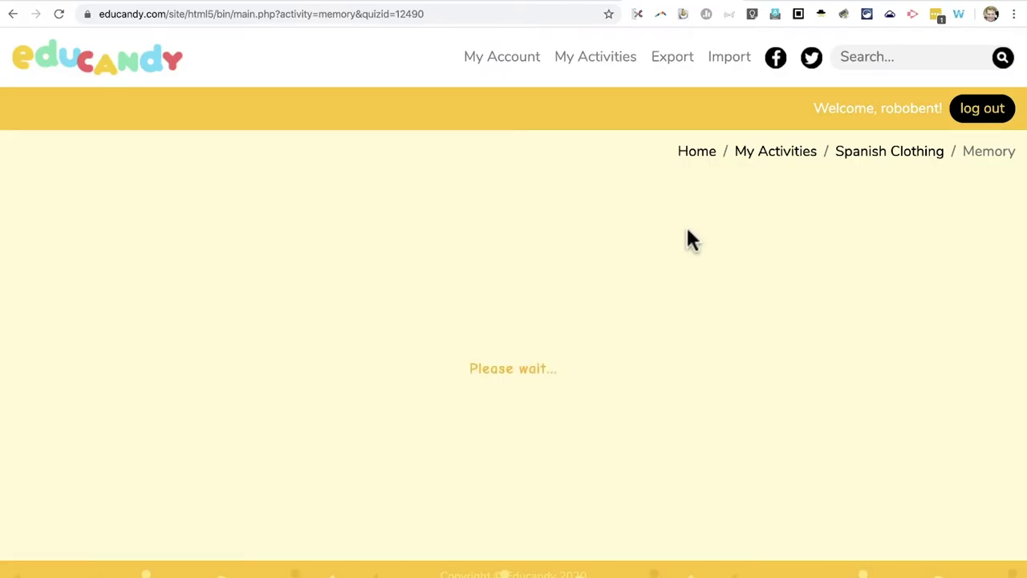
pyautogui.press('super+minus')
pyautogui.press('super+minus')
pyautogui.press('super+minus')
pyautogui.press('super+plus')
pyautogui.press('super+plus')
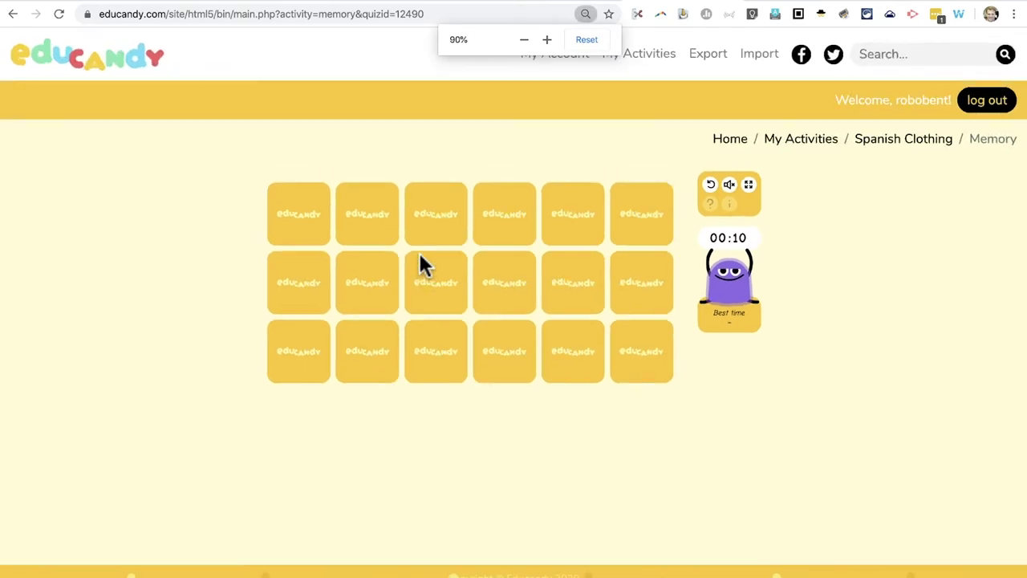
# Flip memory cards to reveal Dress, Pants, Blusa and Calcetines
pyautogui.click(417, 207)
pyautogui.click(504, 281)
pyautogui.click(593, 260)
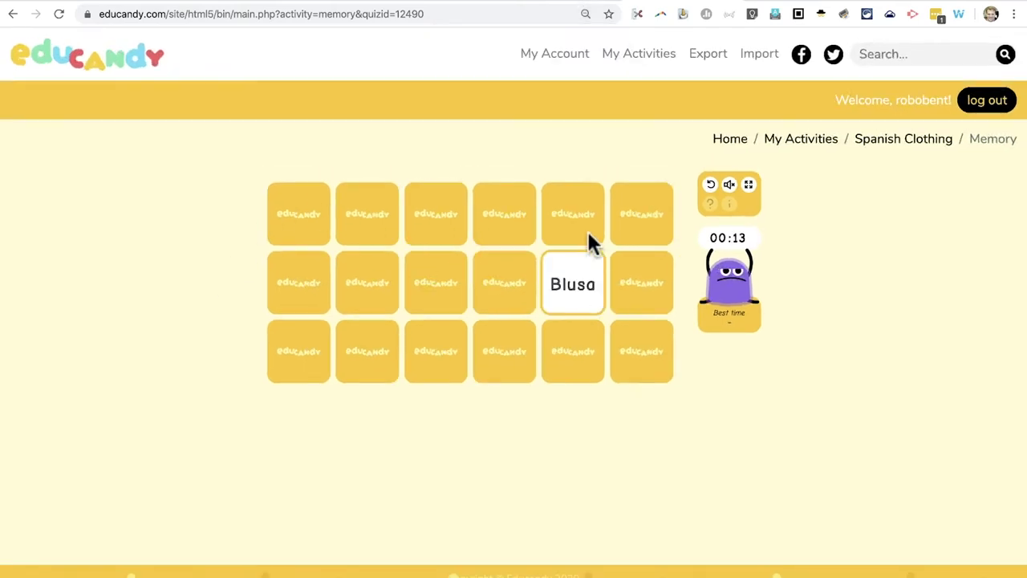
pyautogui.click(584, 230)
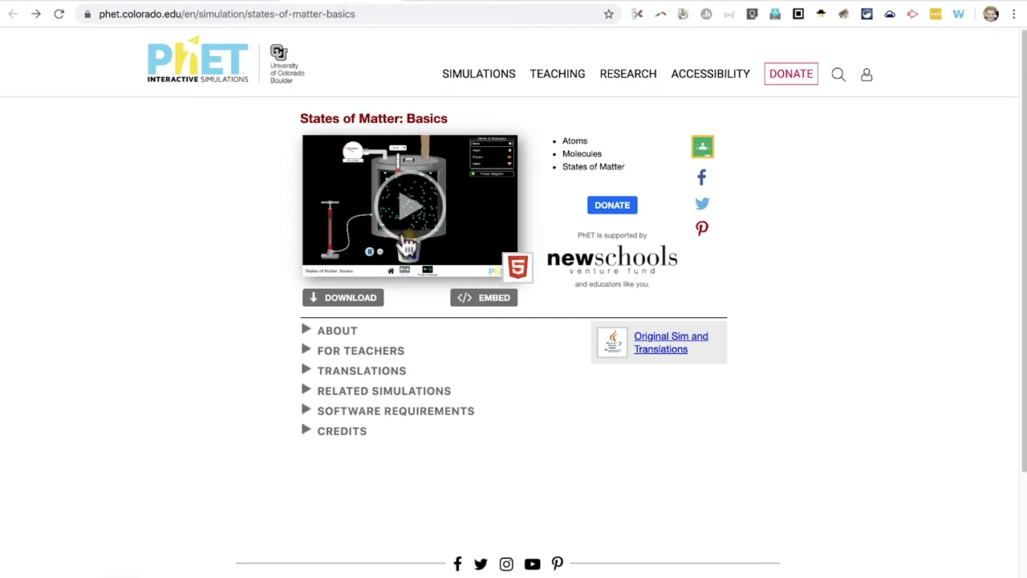
# Launch the States of Matter: Basics simulation and copy its full web address
pyautogui.click(414, 217)
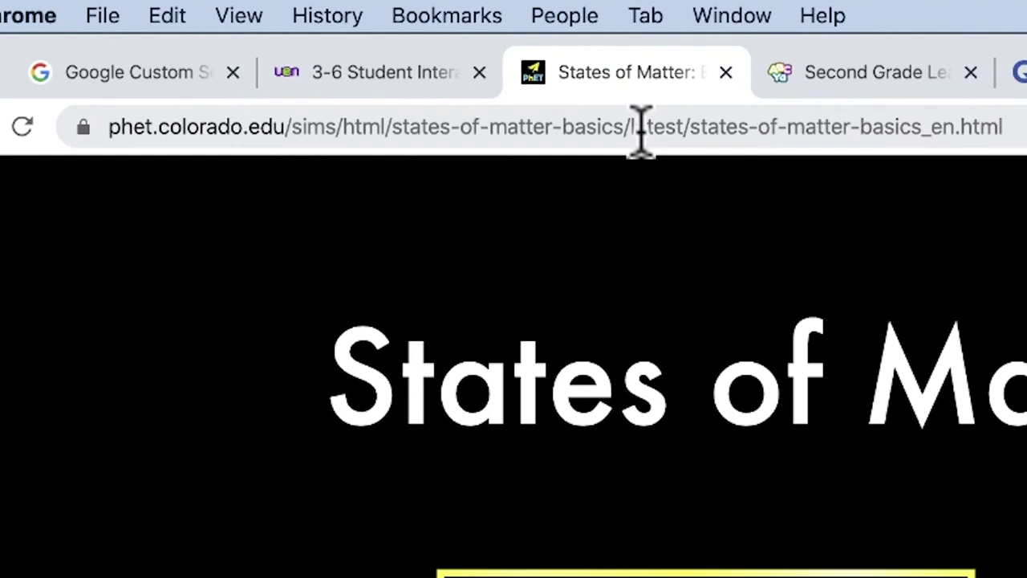
pyautogui.click(641, 127)
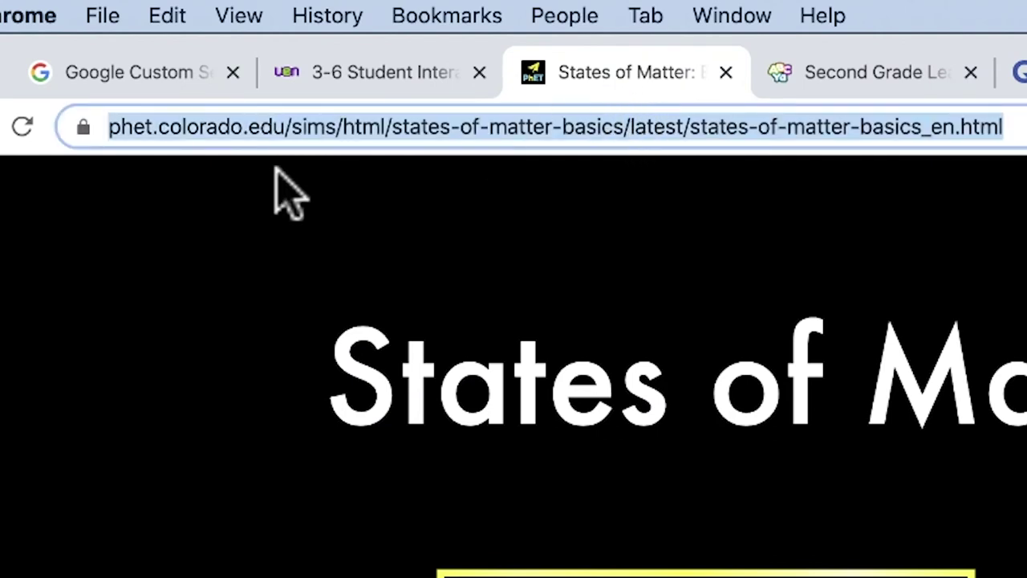
pyautogui.press('super+c')
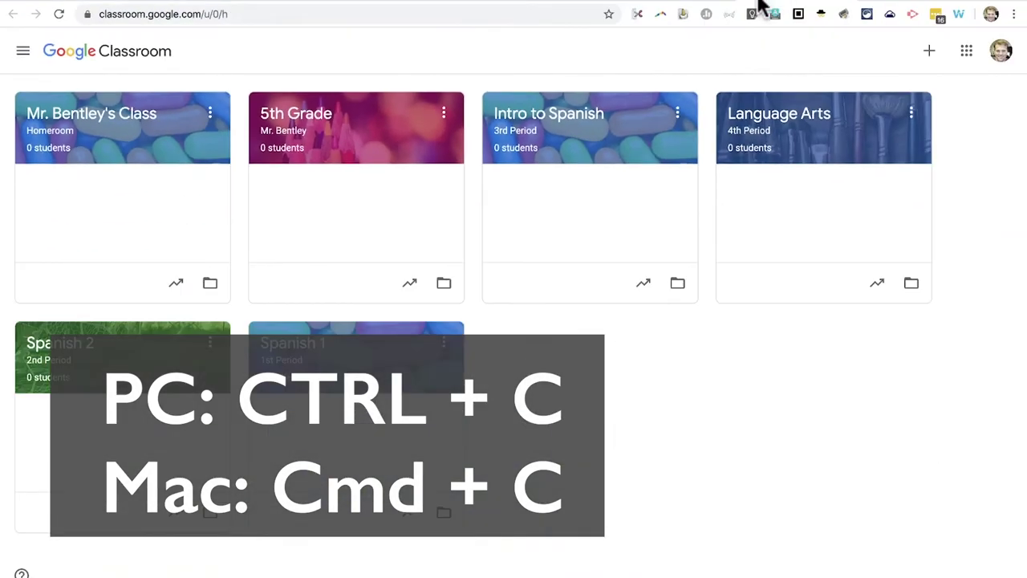
# Post the PhET simulation link to the 5th Grade class stream
pyautogui.click(289, 138)
pyautogui.click(477, 299)
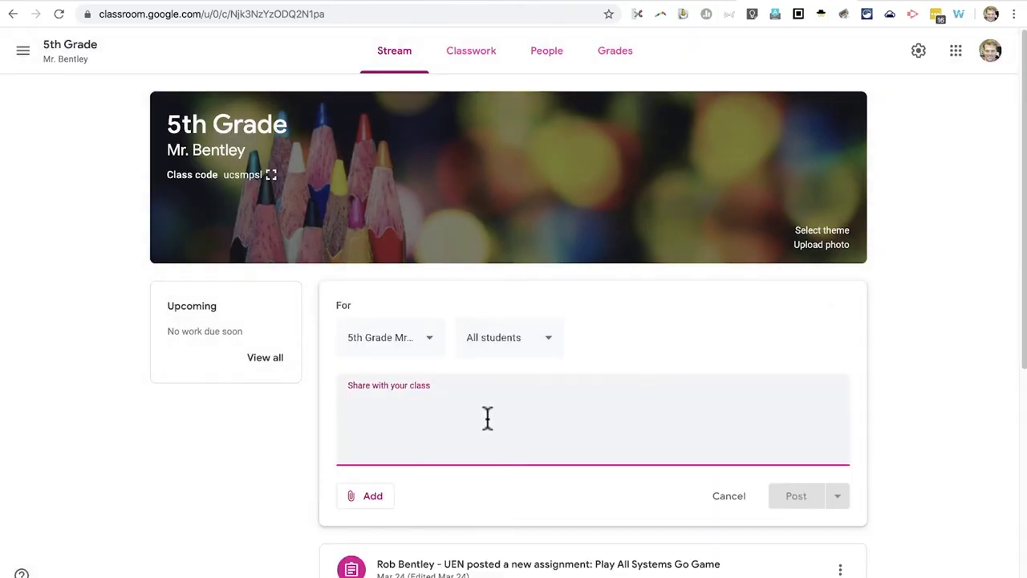
pyautogui.press('super+v')
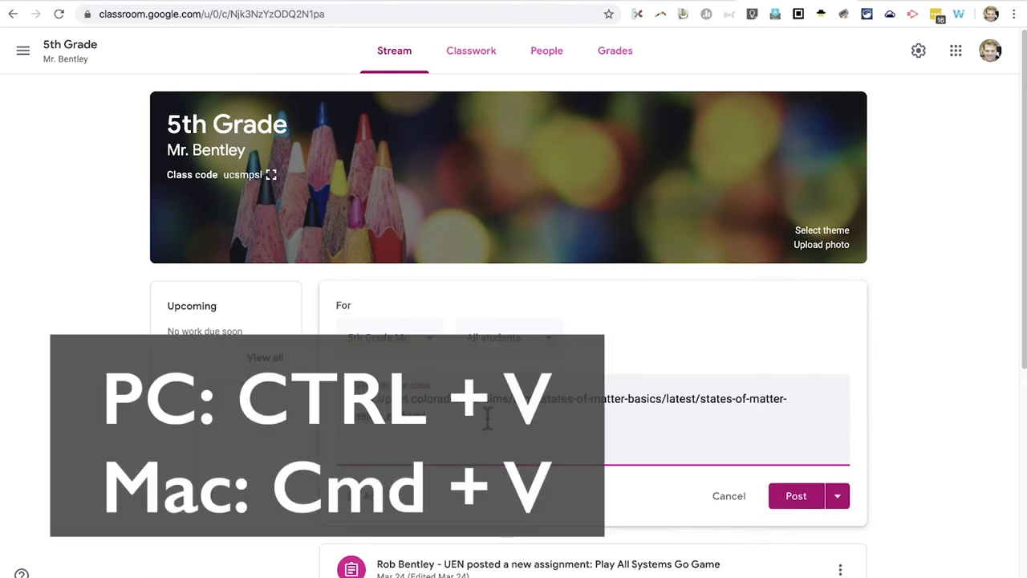
pyautogui.click(796, 495)
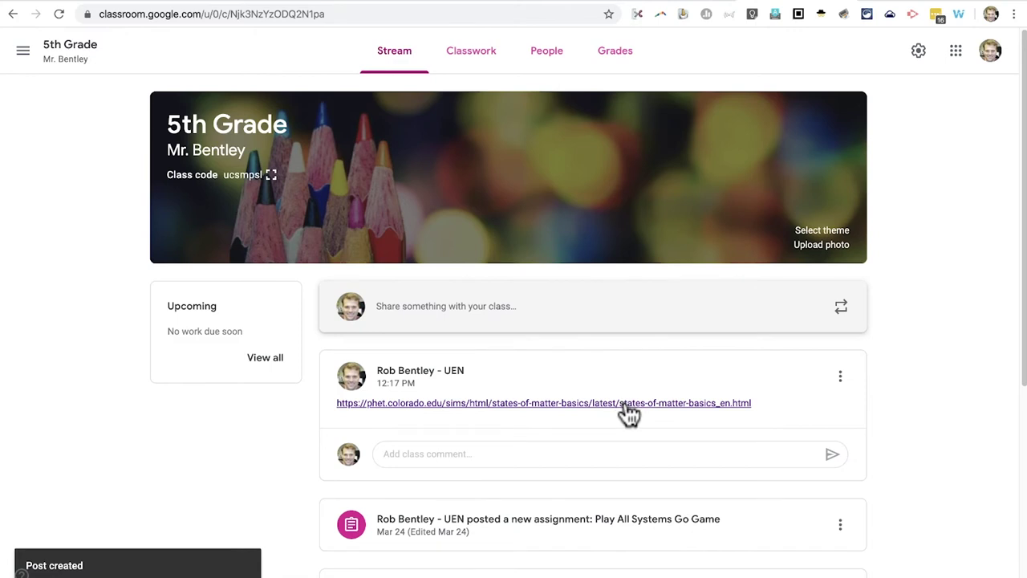
# Create and assign a 'Play the Interactive' assignment with the simulation link in its instructions
pyautogui.click(479, 69)
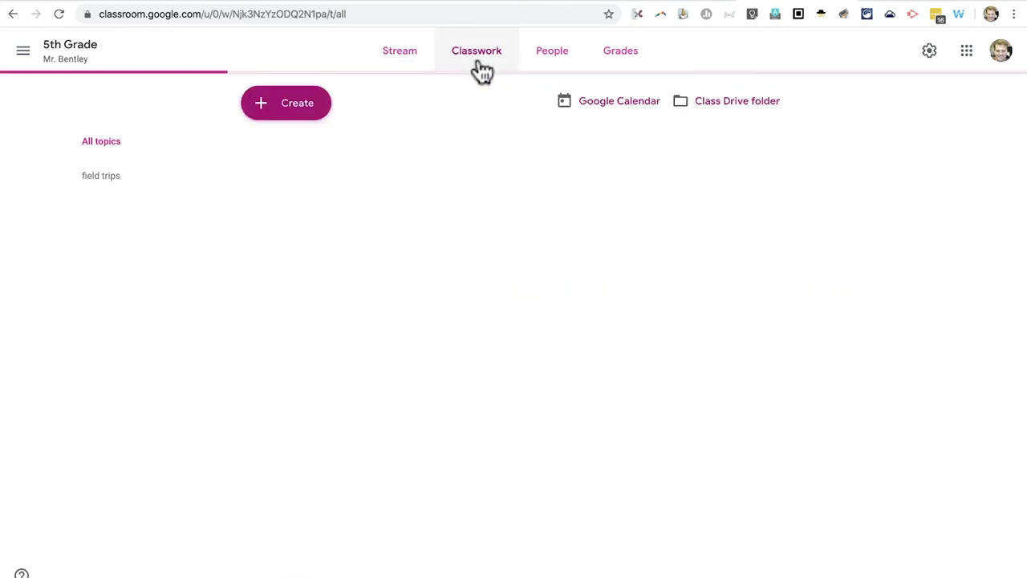
pyautogui.click(313, 111)
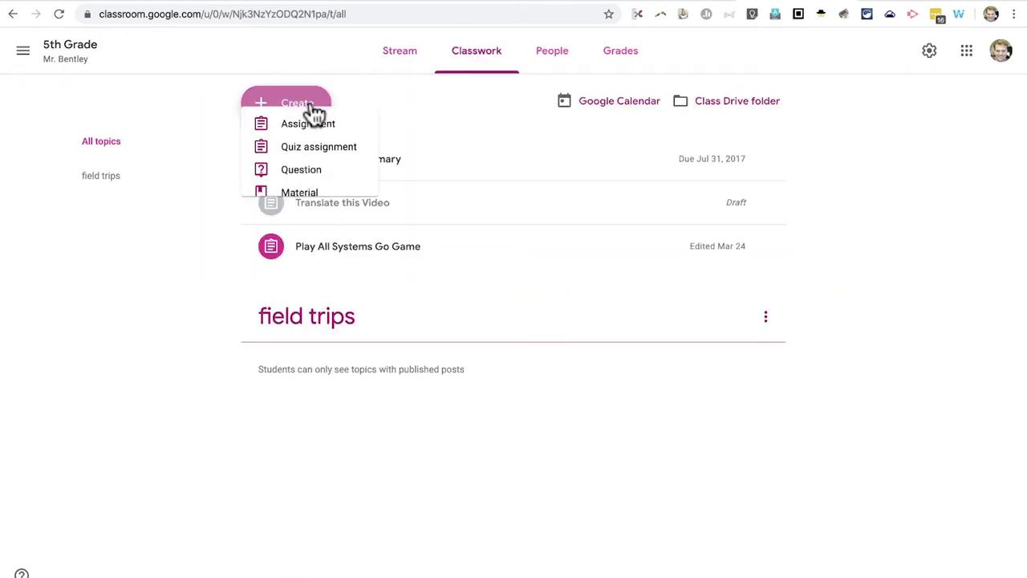
pyautogui.click(327, 146)
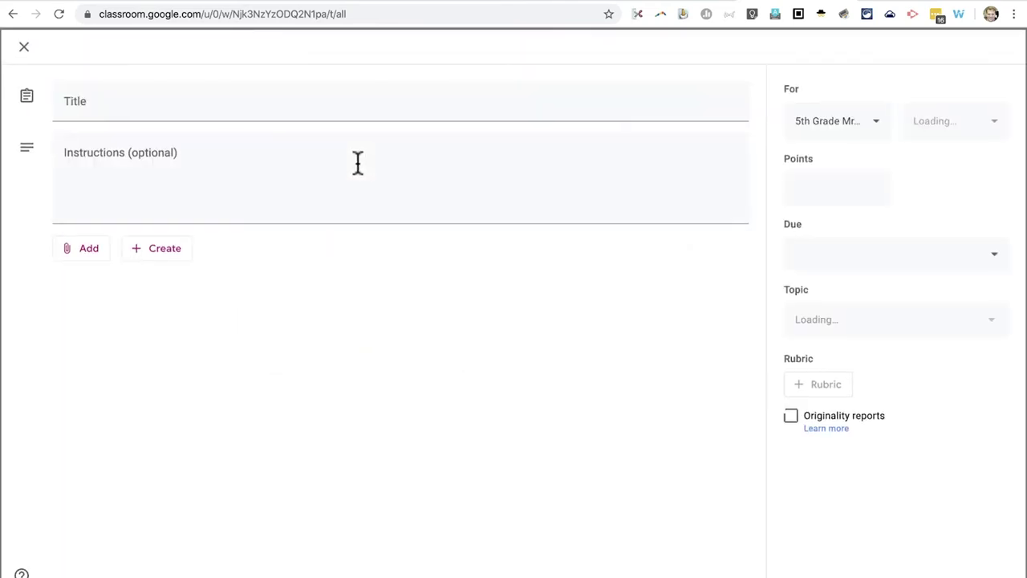
pyautogui.write('Play the Interactive')
pyautogui.click(150, 157)
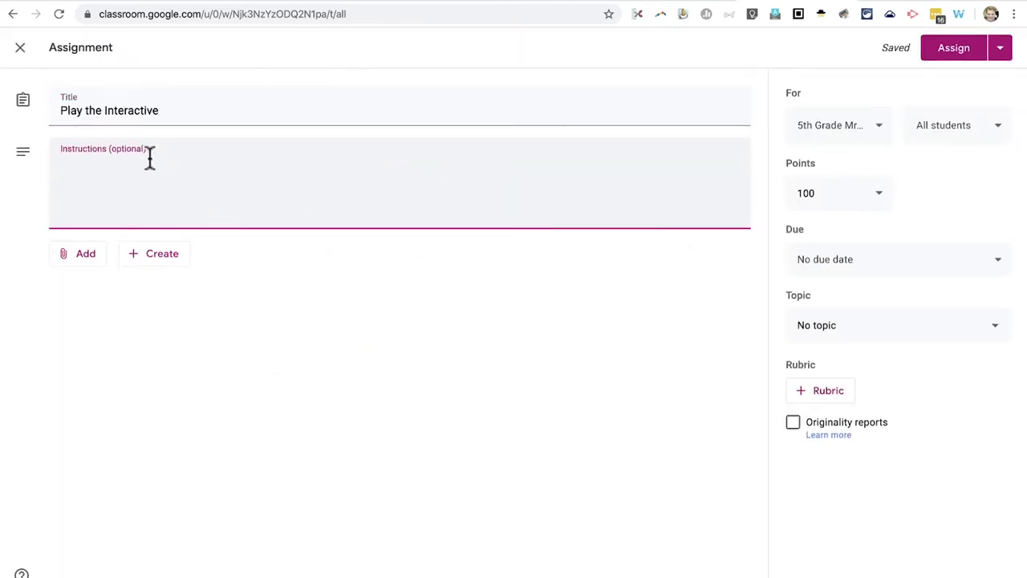
pyautogui.hotkey('ctrl', 'v')
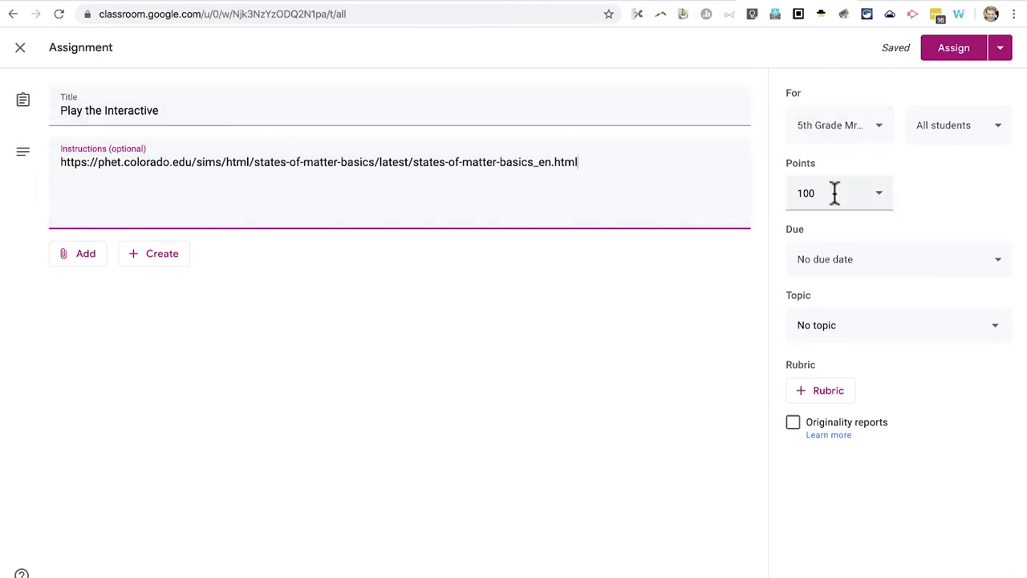
pyautogui.click(951, 56)
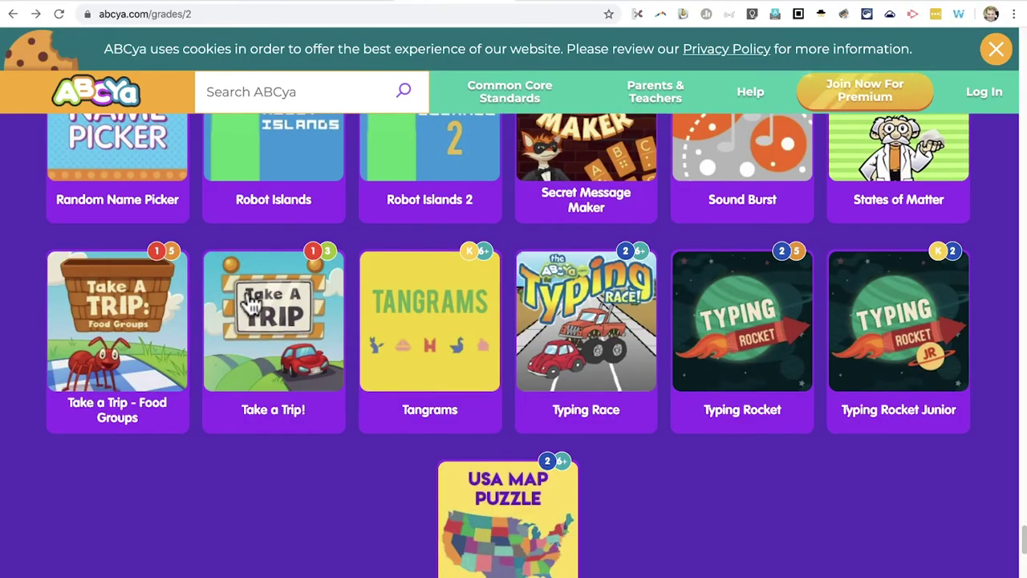
# Open the Take a Trip! game and select the web addresses of its pages
pyautogui.click(261, 314)
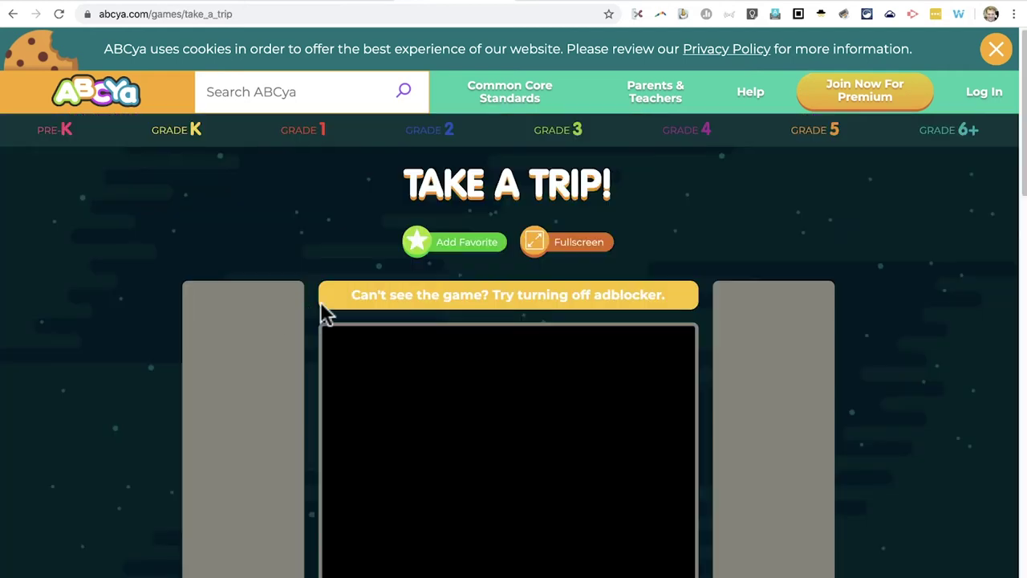
pyautogui.click(218, 16)
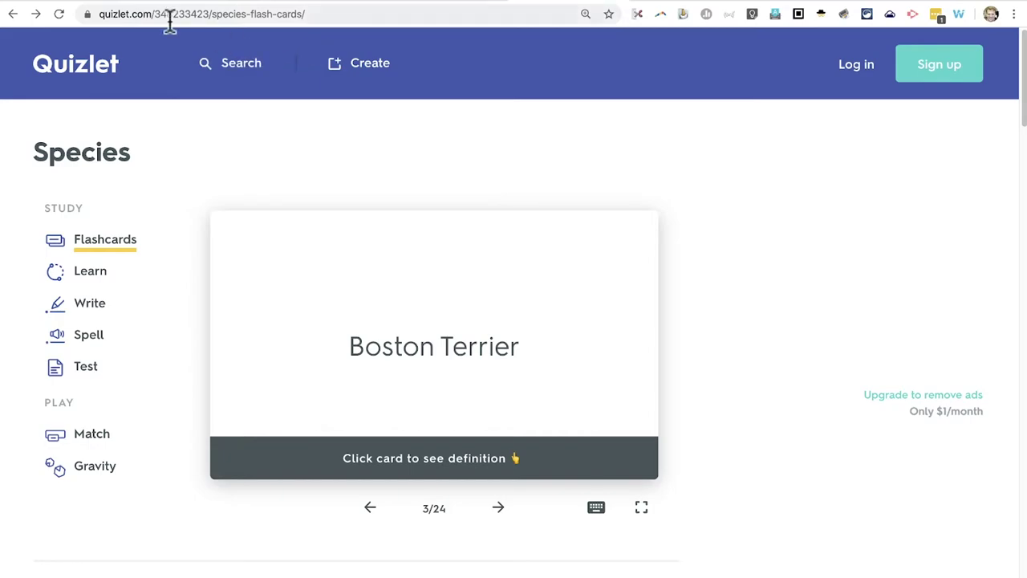
pyautogui.click(169, 18)
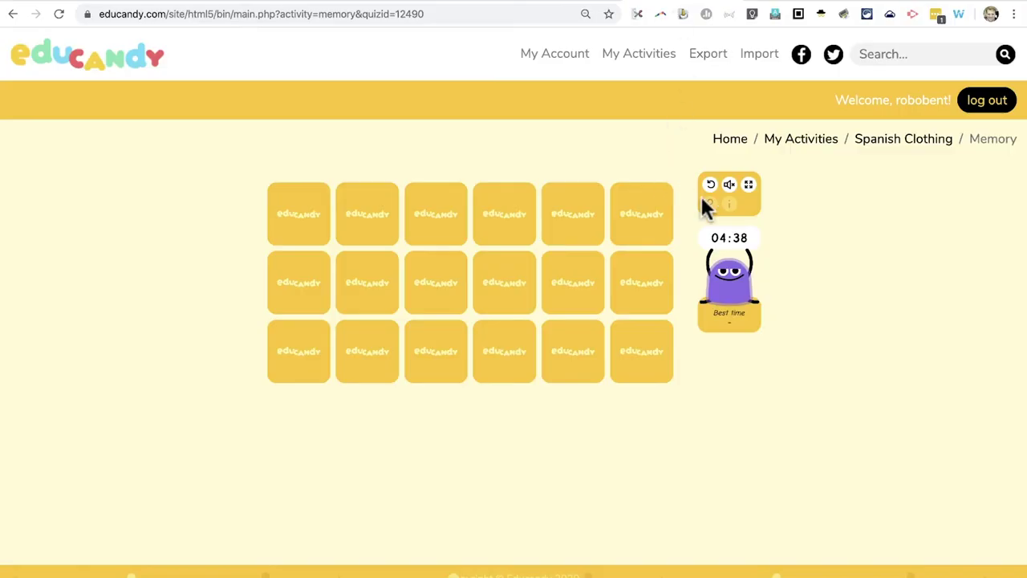
# Copy the share link for the Spanish Clothing activity from My Activities
pyautogui.click(13, 16)
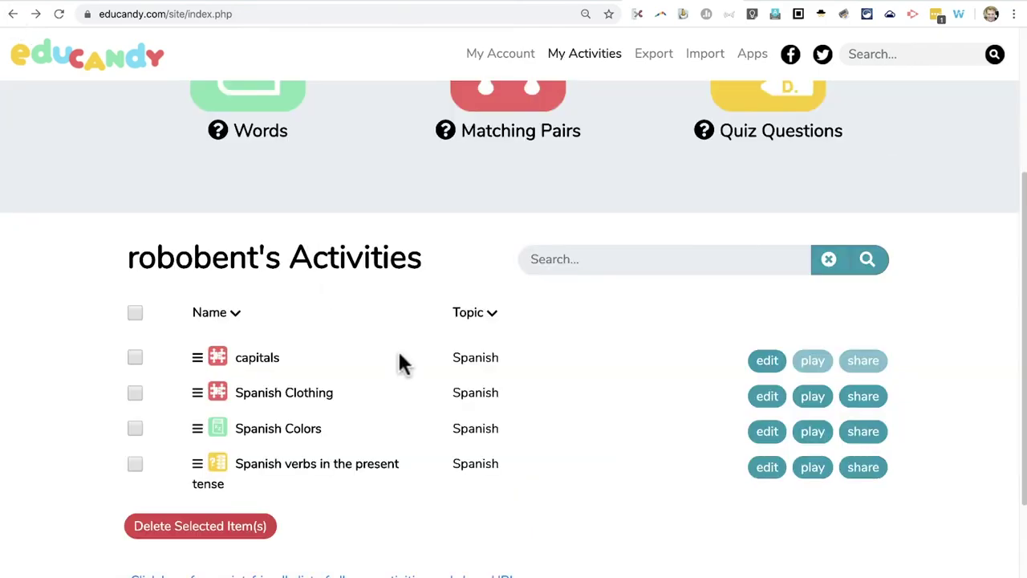
pyautogui.click(863, 396)
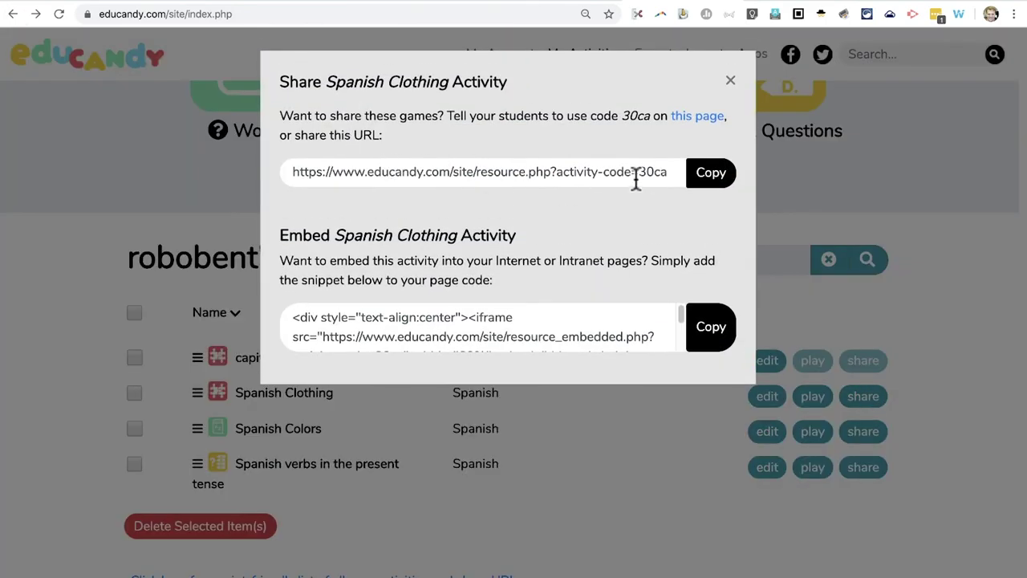
pyautogui.click(713, 183)
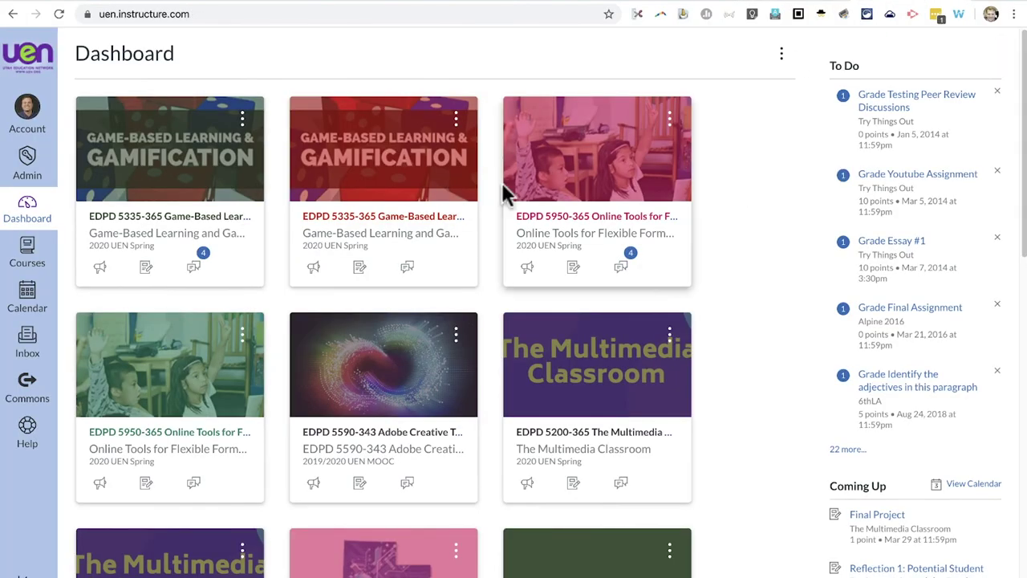
# Add a new Page item named 'Practice Game' to the Preparation module
pyautogui.scroll(-5, 356, 253)
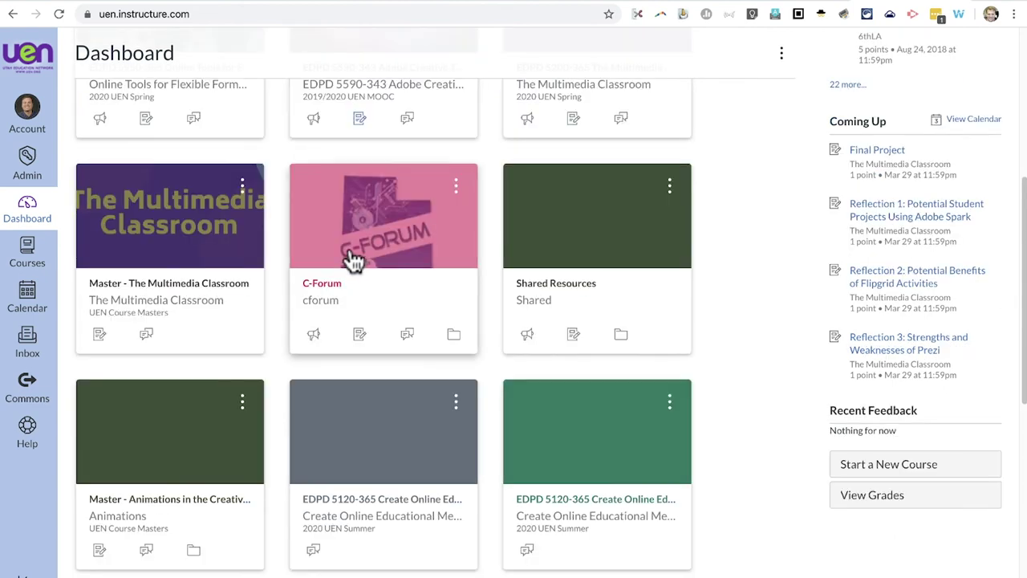
pyautogui.scroll(-5, 355, 259)
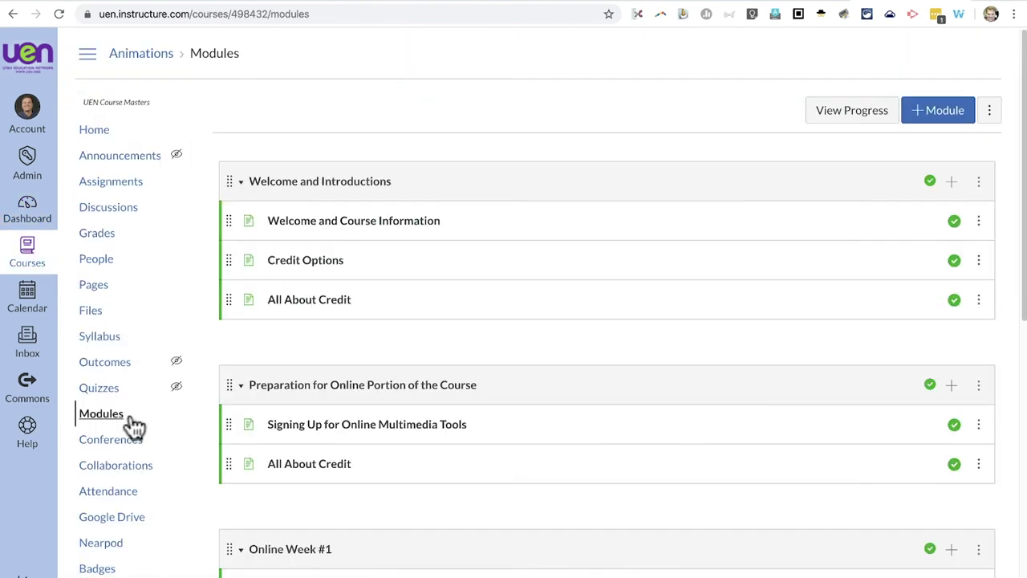
pyautogui.scroll(-1, 562, 377)
pyautogui.click(951, 360)
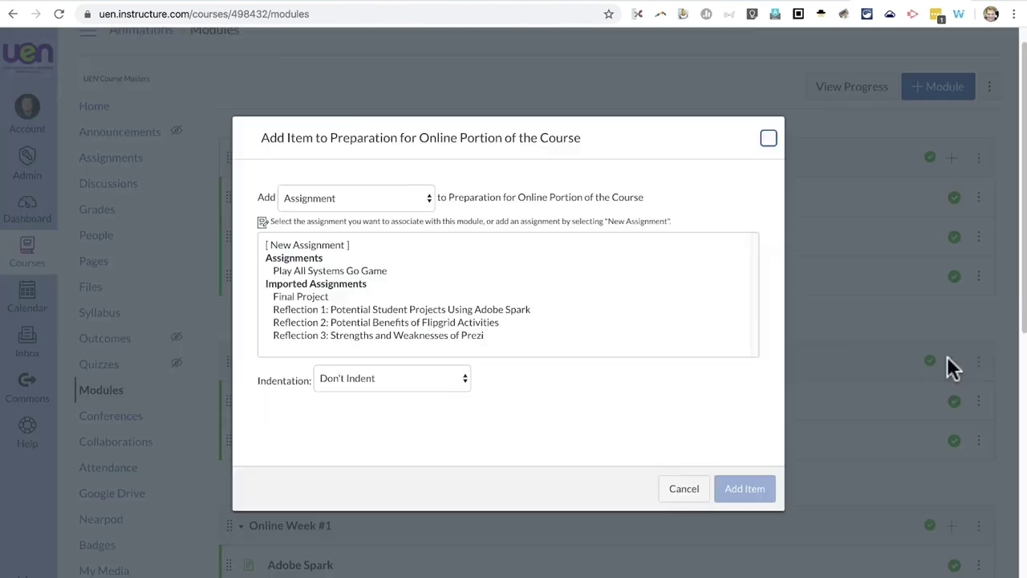
pyautogui.click(328, 207)
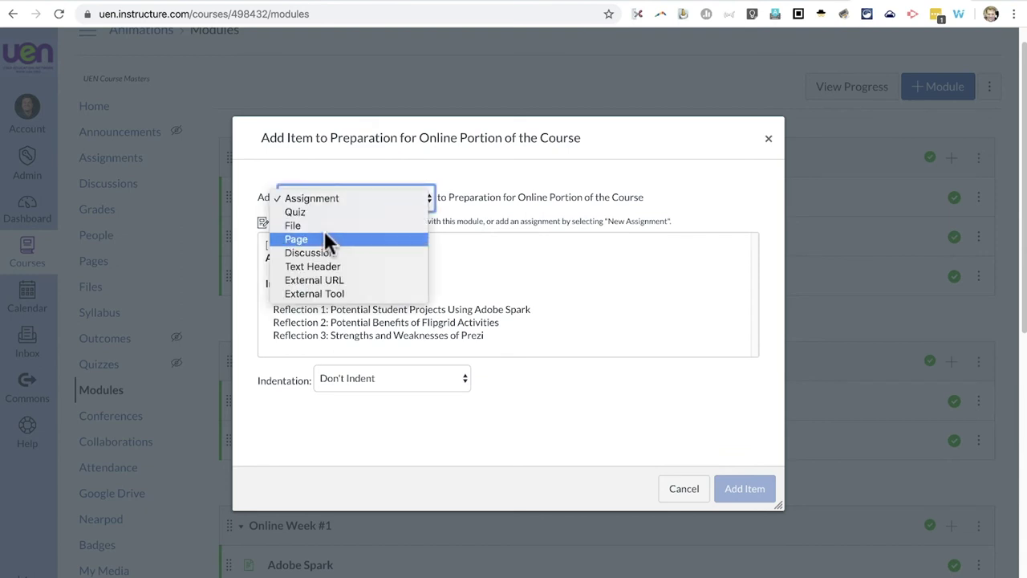
pyautogui.click(328, 233)
pyautogui.click(305, 246)
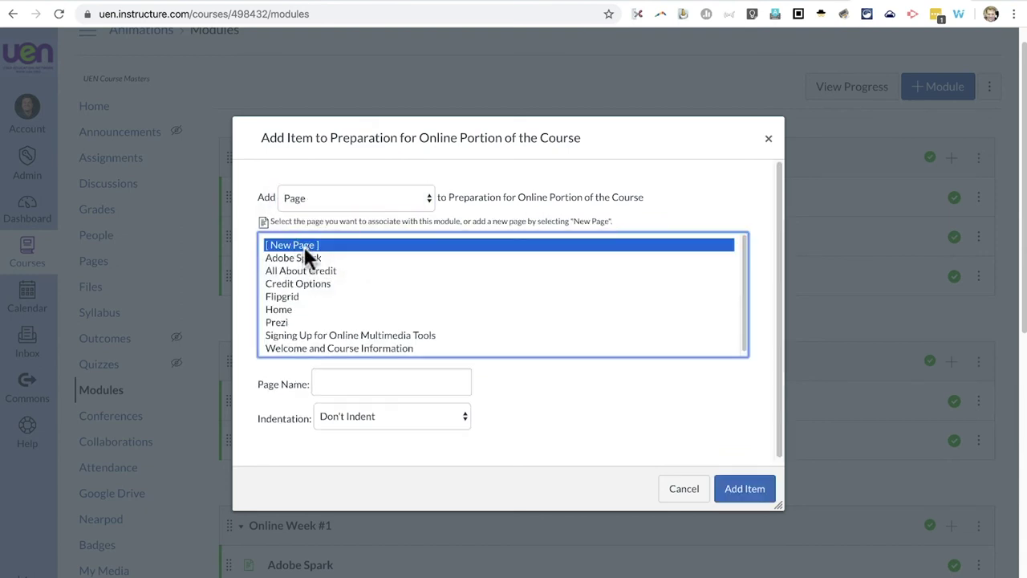
pyautogui.click(381, 383)
pyautogui.write('Practice Game')
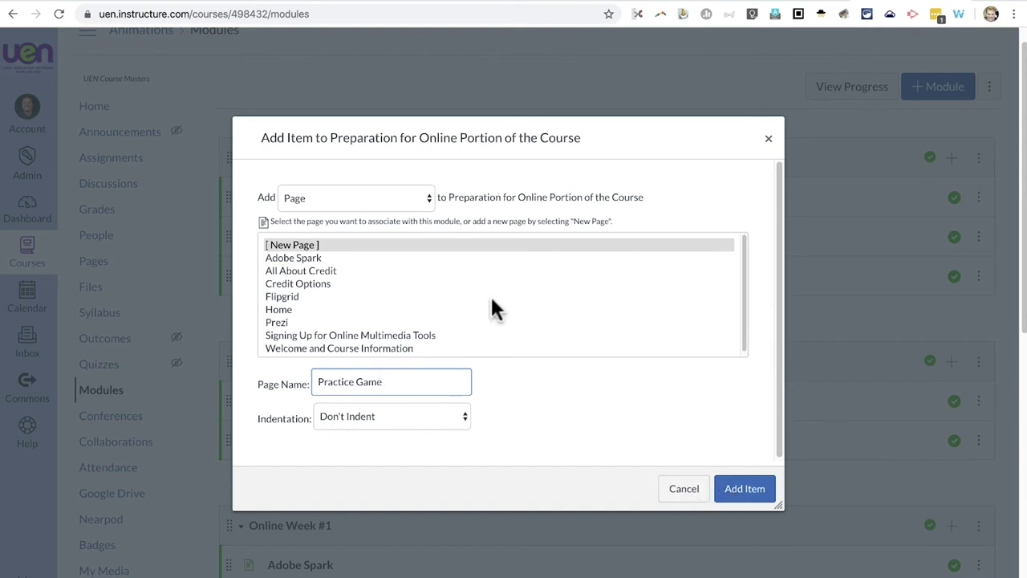
# Keep the item type as Page and open the new Practice Game page
pyautogui.click(401, 207)
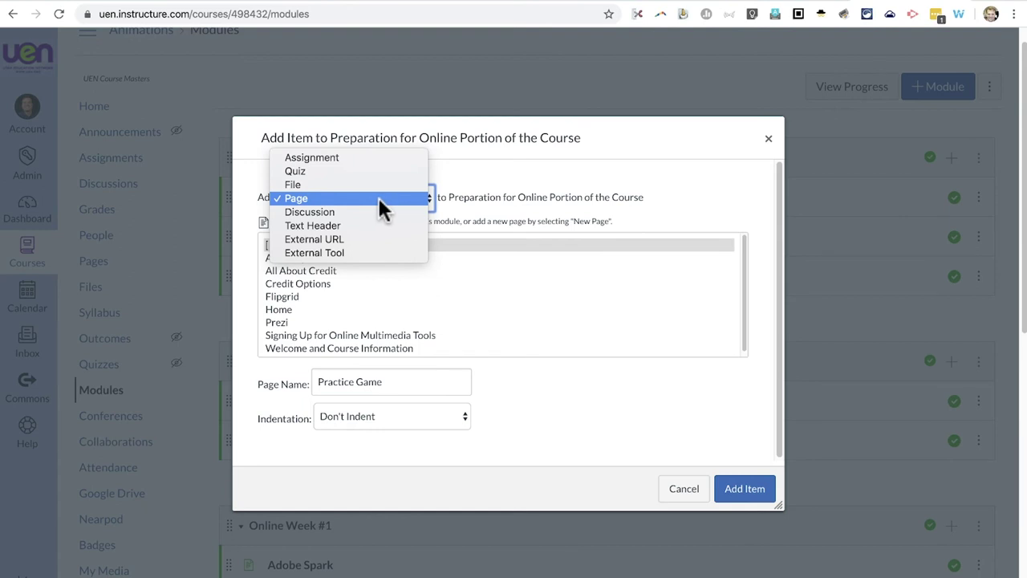
pyautogui.click(327, 154)
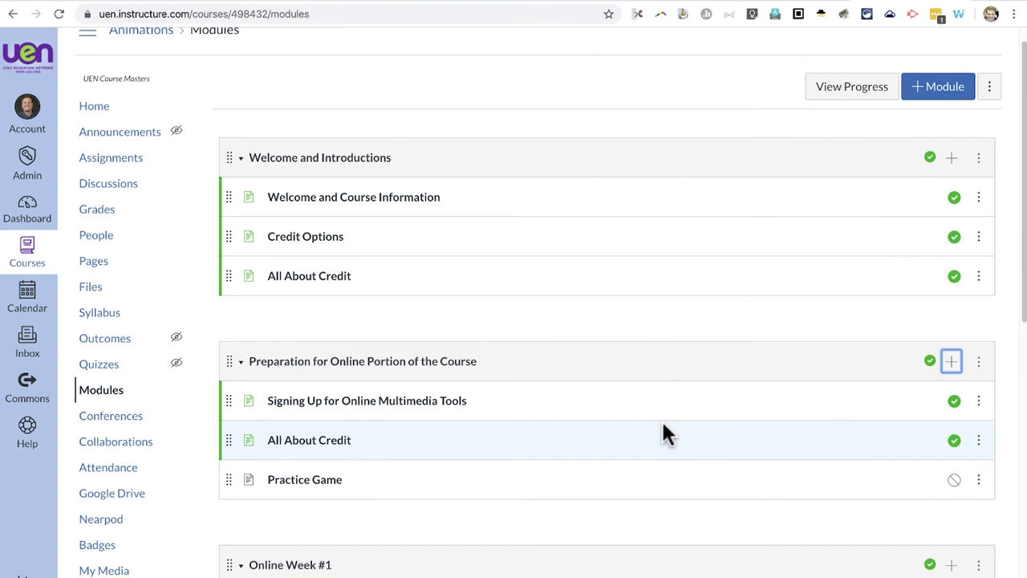
pyautogui.click(312, 481)
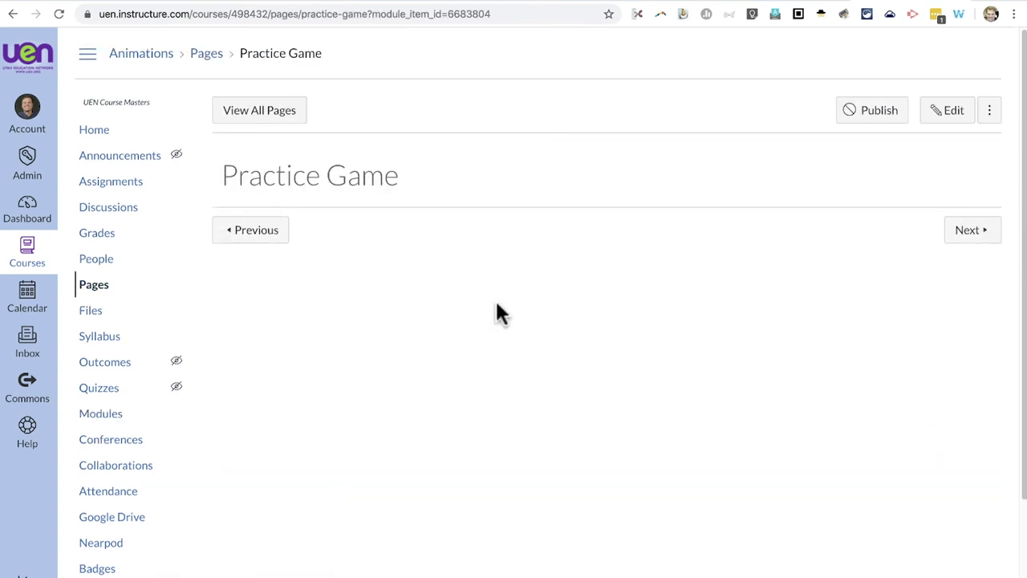
# Paste the EduCandy activity URL into Practice Game as a link, then Save & Publish
pyautogui.click(942, 122)
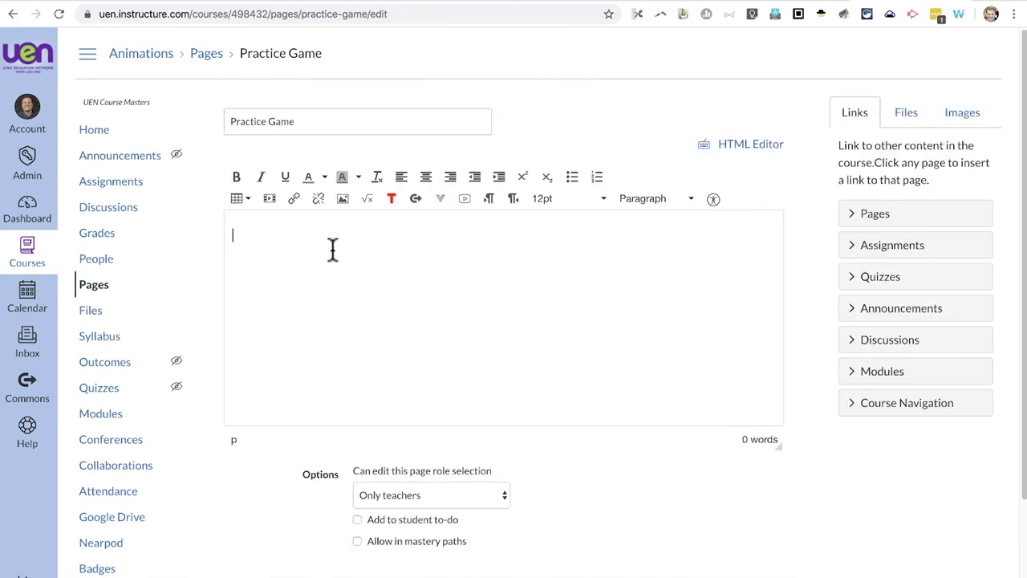
pyautogui.hotkey('ctrl', 'v')
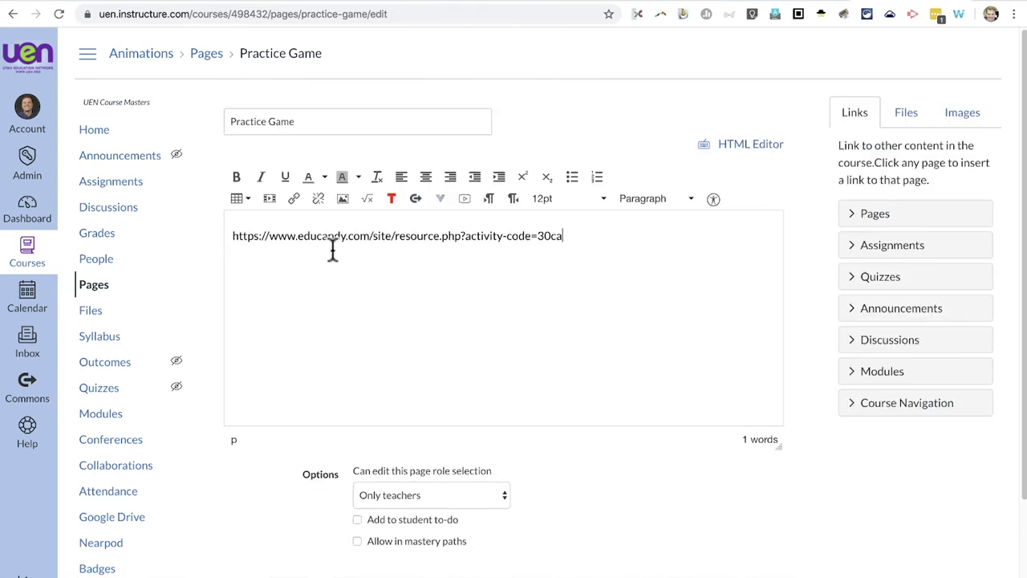
pyautogui.press('Return')
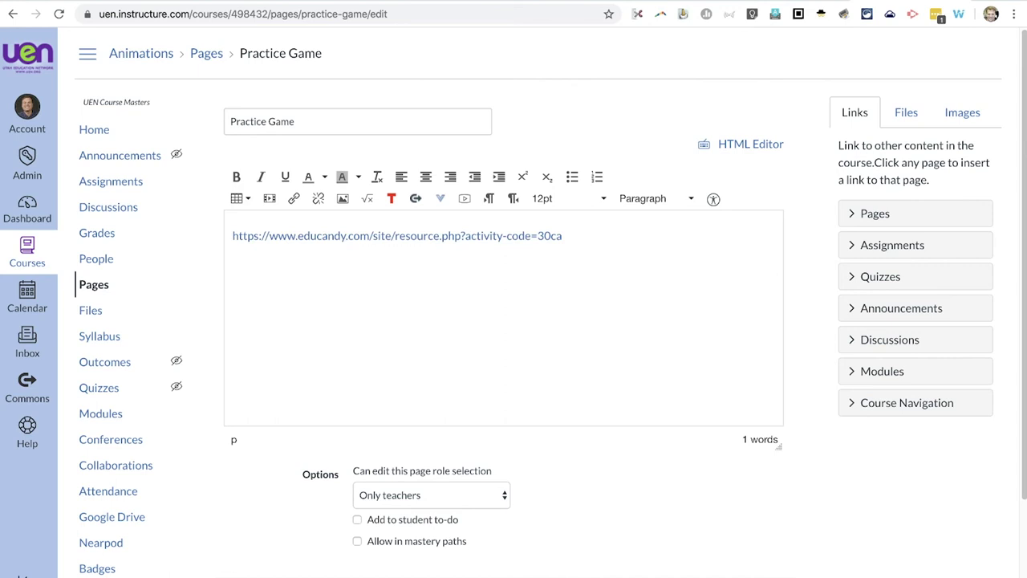
pyautogui.hotkey('ctrl', 'z')
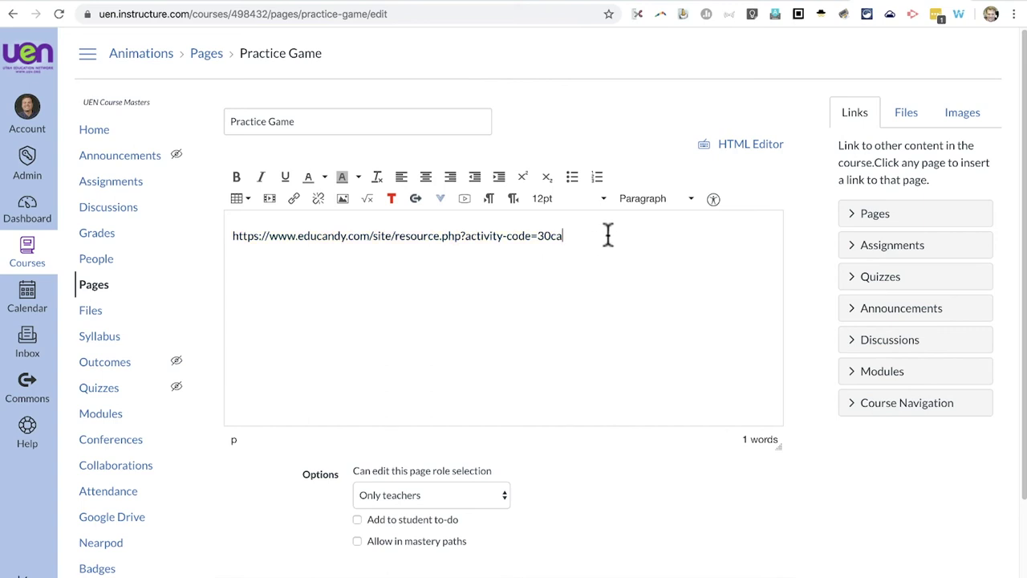
pyautogui.press('Return')
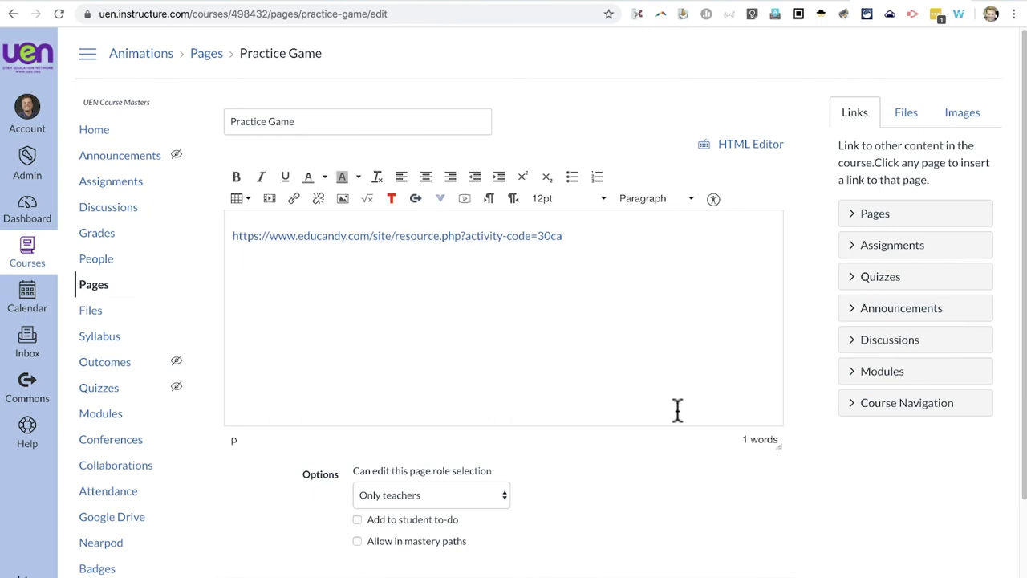
pyautogui.scroll(-3, 557, 264)
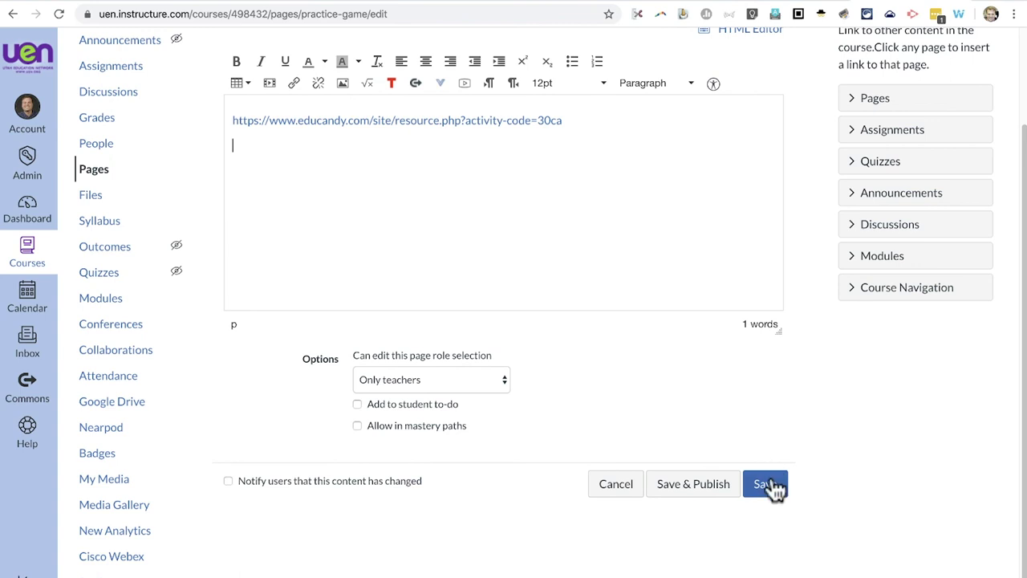
pyautogui.click(697, 485)
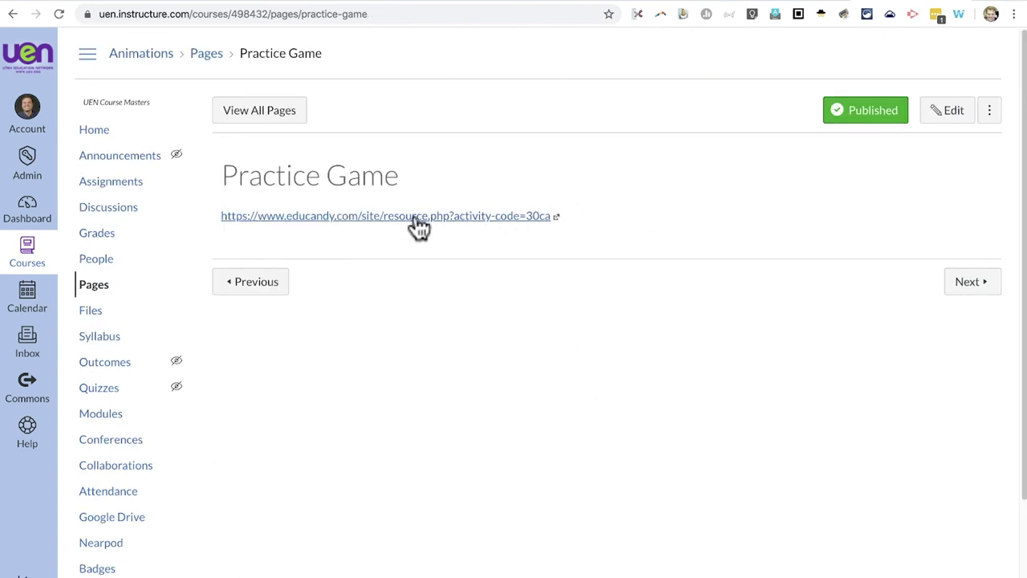
pyautogui.click(225, 3)
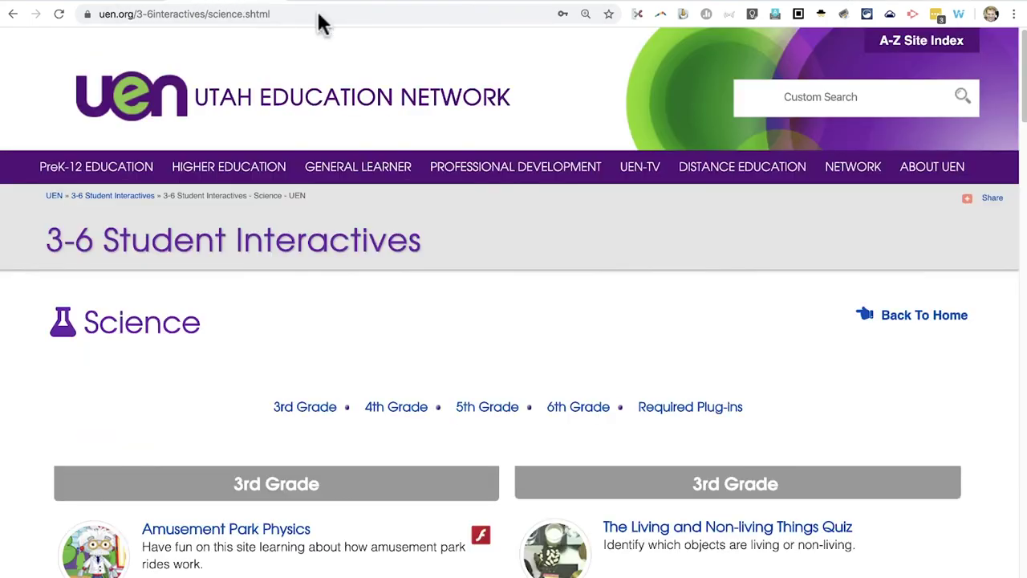
# Show the iframe embed code on PhET's States of Matter: Basics page, then return to Canvas
pyautogui.scroll(-4, 601, 319)
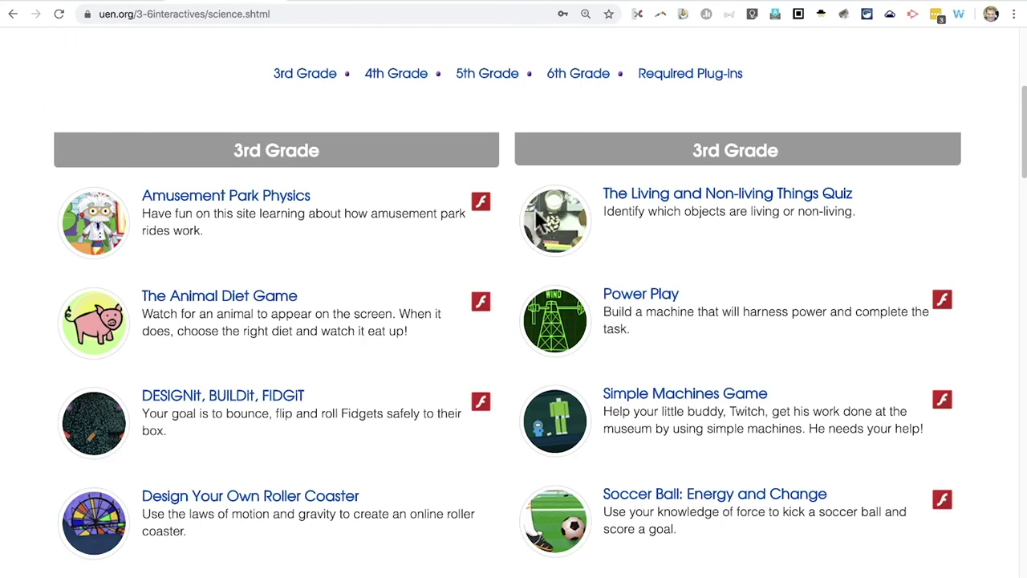
pyautogui.click(337, 3)
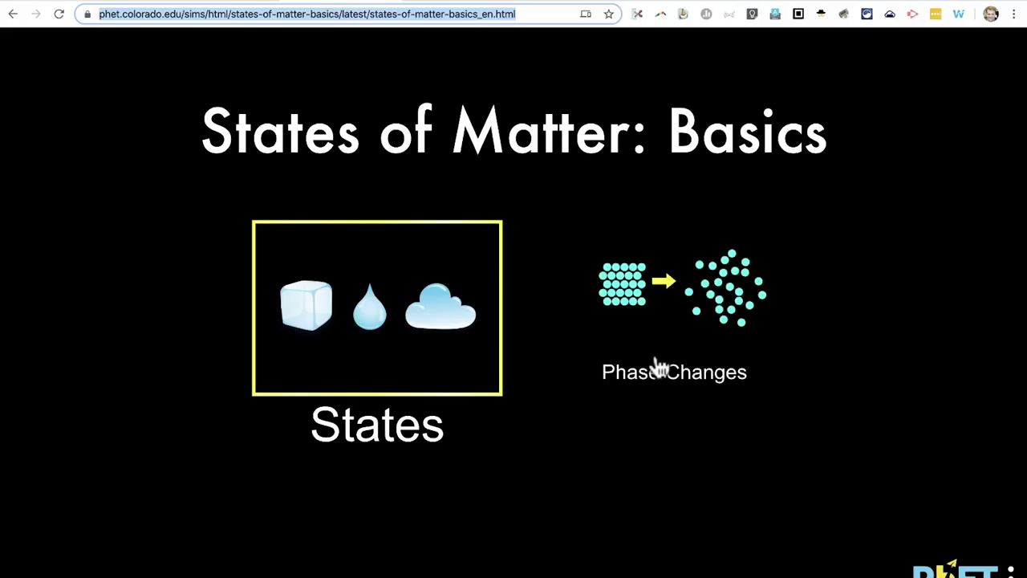
pyautogui.click(12, 18)
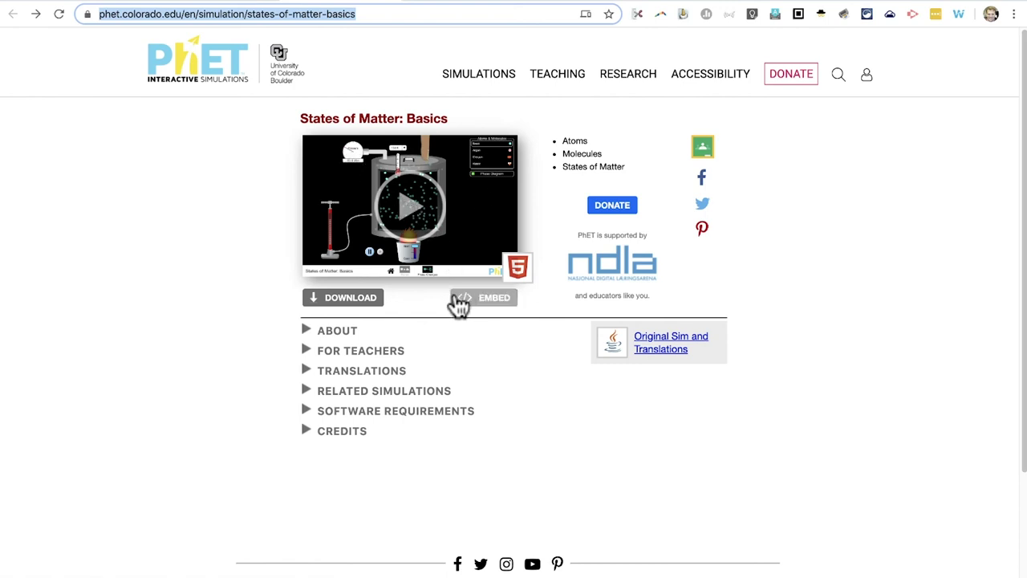
pyautogui.hotkey('ctrl', '+')
pyautogui.hotkey('ctrl', '+')
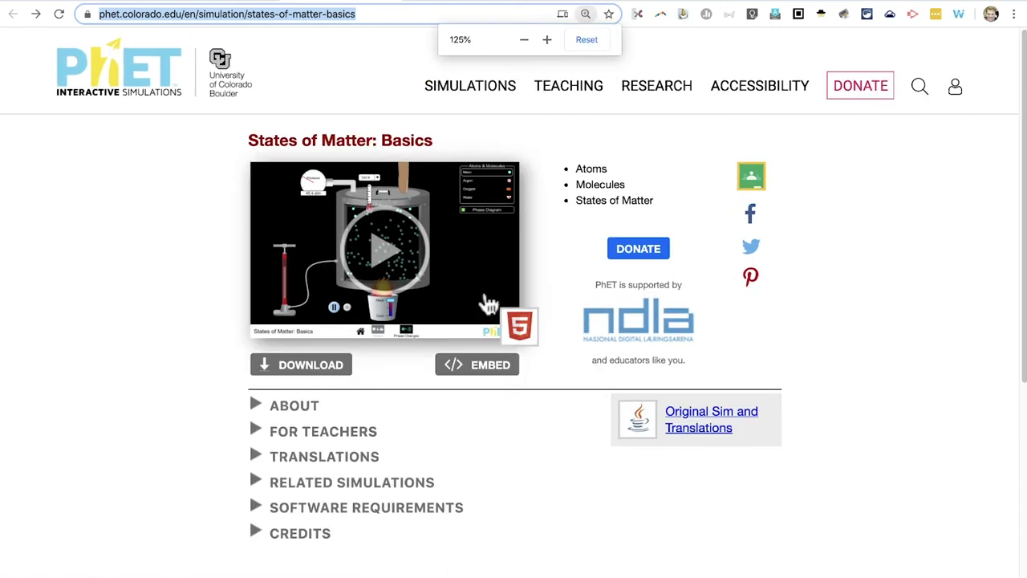
pyautogui.click(485, 367)
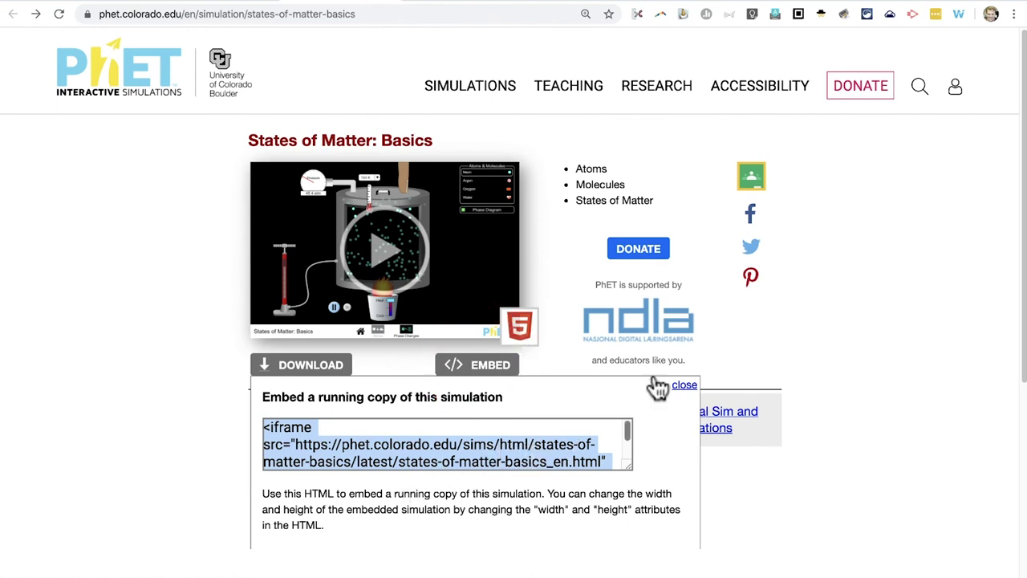
pyautogui.hotkey('ctrl', 'Tab')
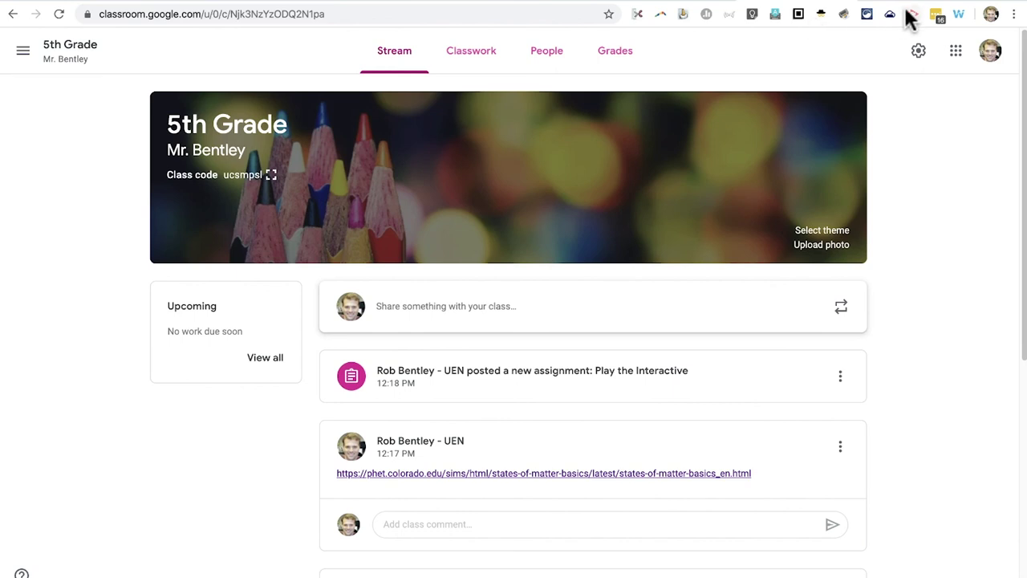
pyautogui.hotkey('ctrl', 'Tab')
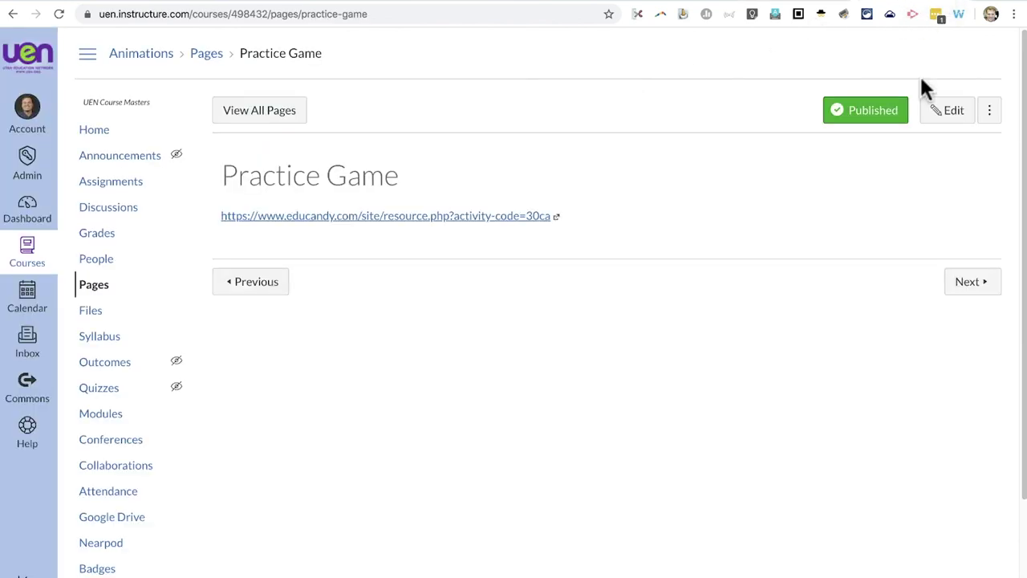
# Paste the PhET iframe code at the end of the page's HTML, save, and run Phase Changes
pyautogui.click(954, 117)
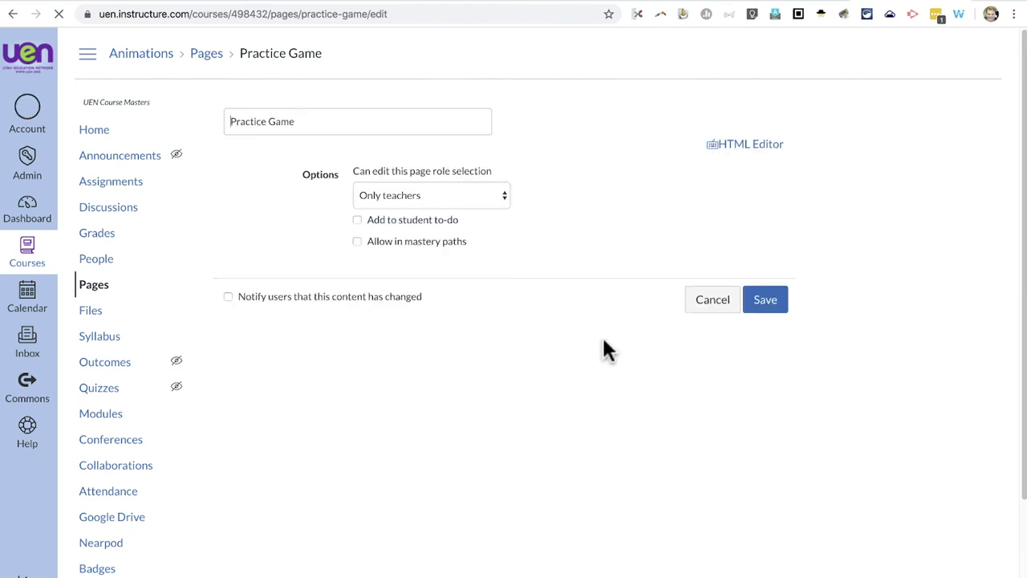
pyautogui.write('<iframe src="https://phet.colorado.edu/sims/html/states-of-matter-basics/latest/states-of-matter-basics_en.html" width="800" height="600" scrolling="no" allowfullscreen></iframe>')
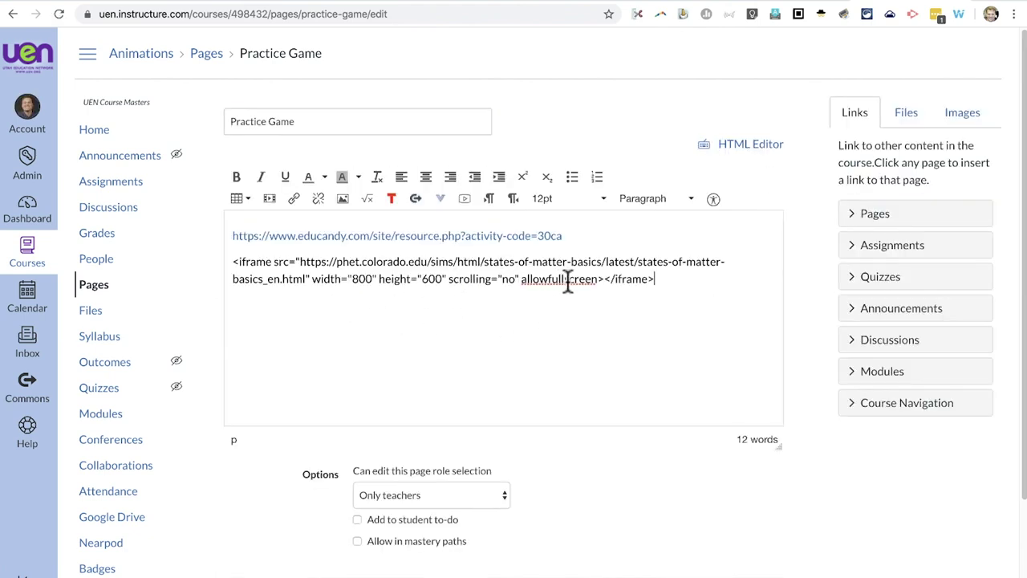
pyautogui.hotkey('ctrl', 'z')
pyautogui.click(750, 144)
pyautogui.click(352, 231)
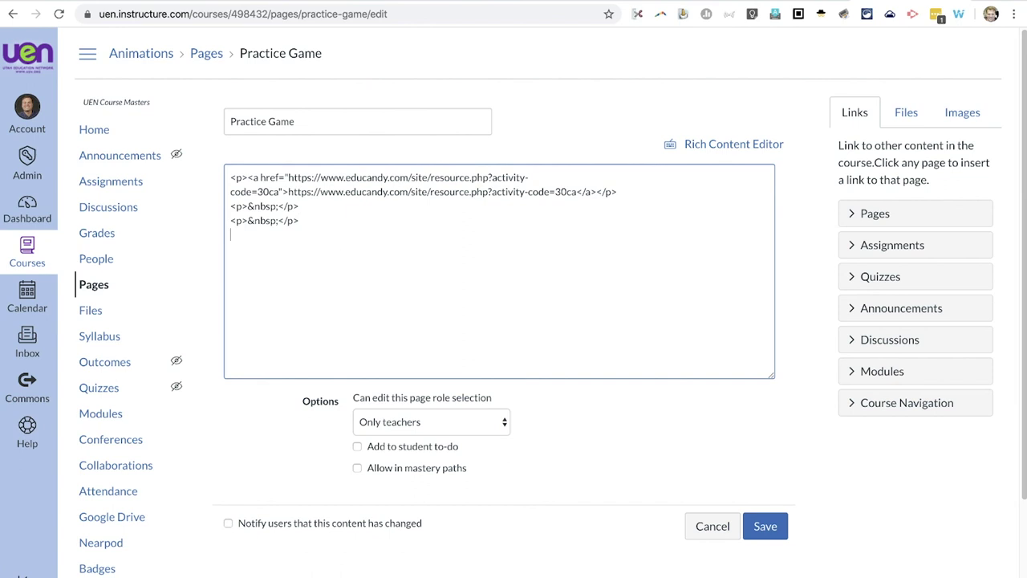
pyautogui.write('<iframe src="https://phet.colorado.edu/sims/html/states-of-matter-basics/latest/states-of-matter-basics_en.html" width="800" height="600" scrolling="no" allowfullscreen></iframe>')
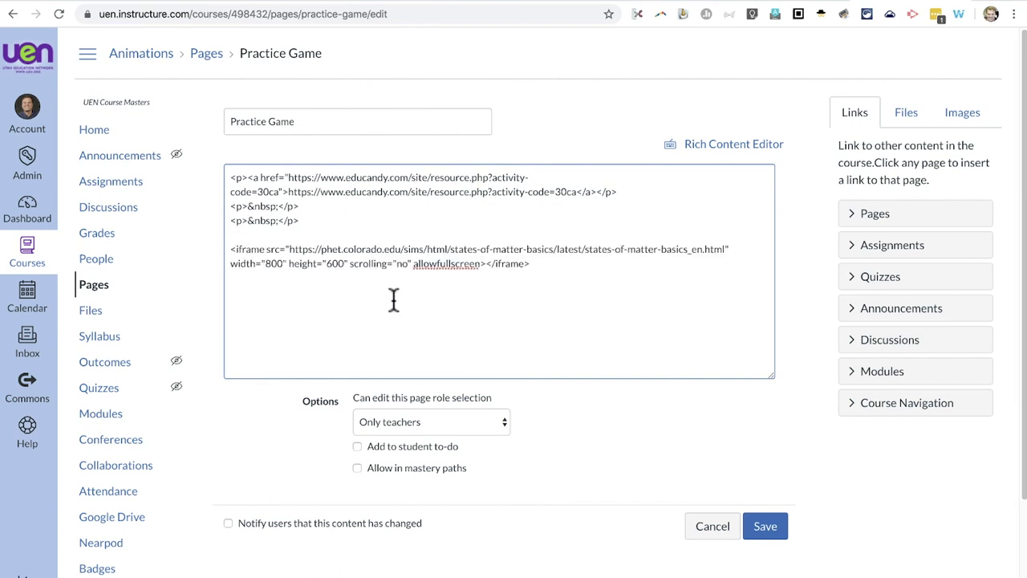
pyautogui.click(767, 530)
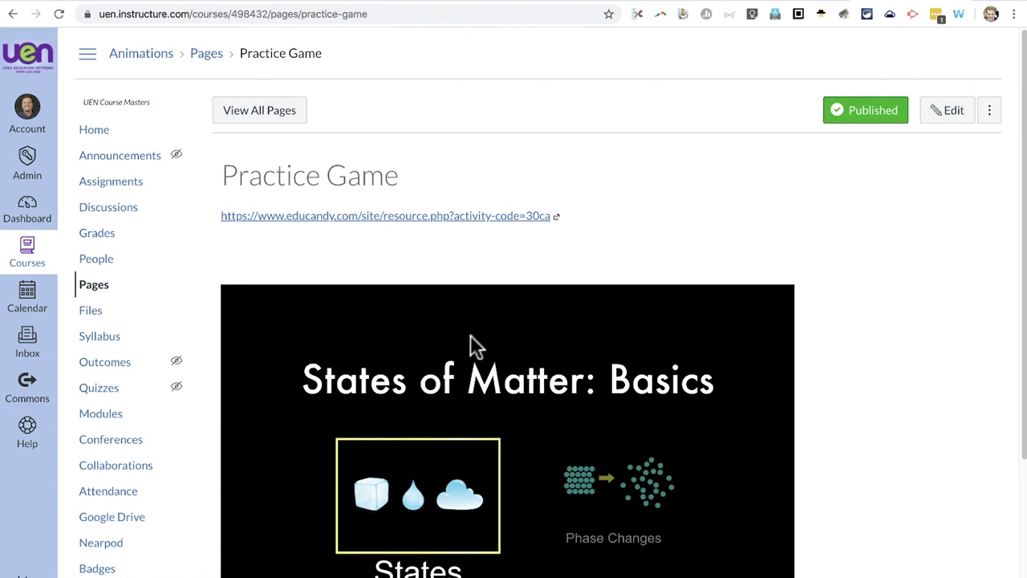
pyautogui.click(618, 506)
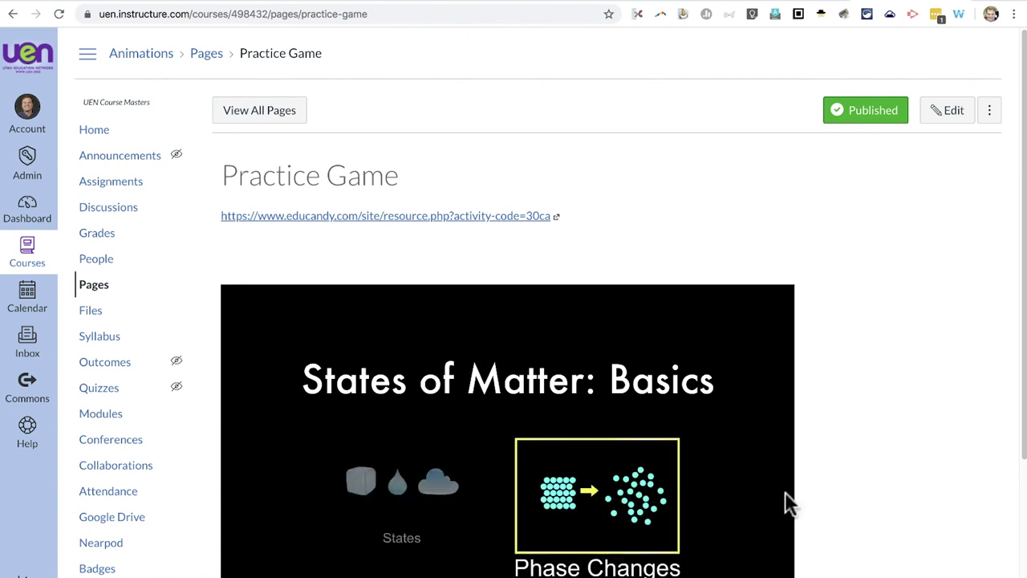